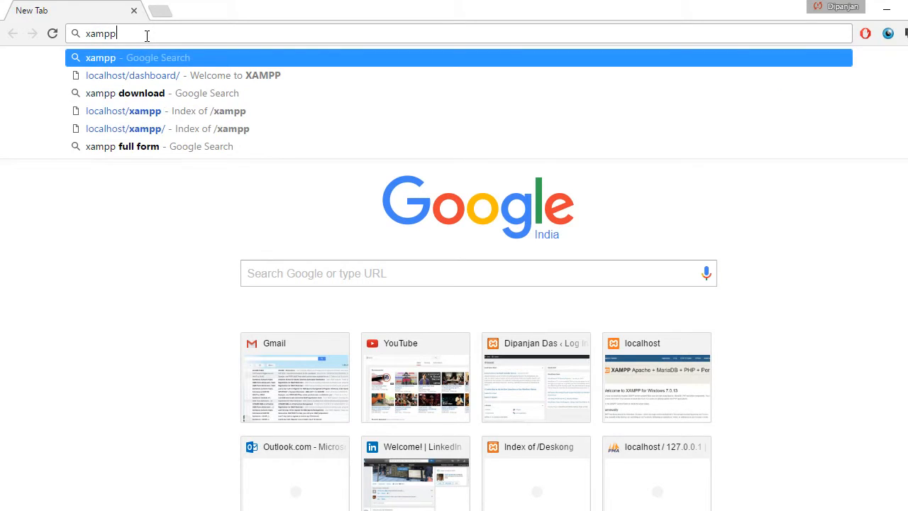
- Search the web for xampp and open the Apache Friends XAMPP site from the results
{"action": "key", "text": "Return"}
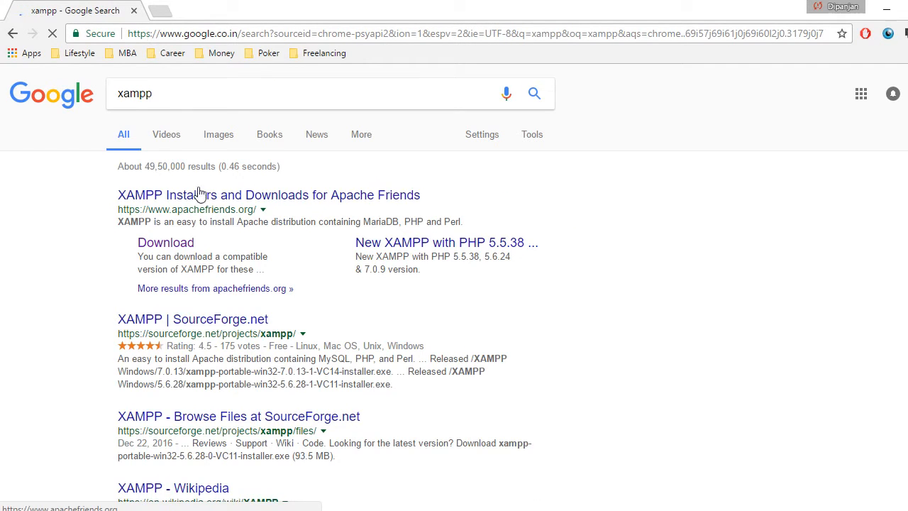
{"action": "left_click", "coordinate": [204, 197]}
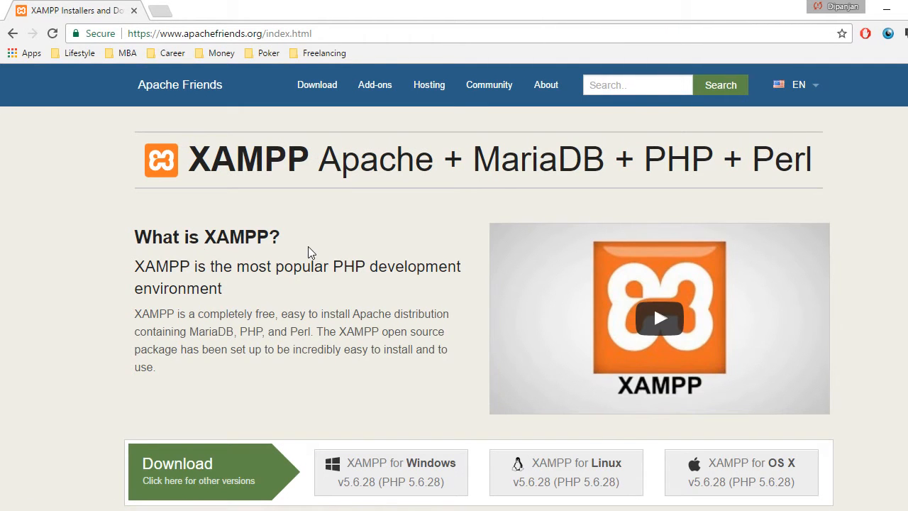
{"action": "scroll", "coordinate": [294, 255], "scroll_direction": "down", "scroll_amount": 9}
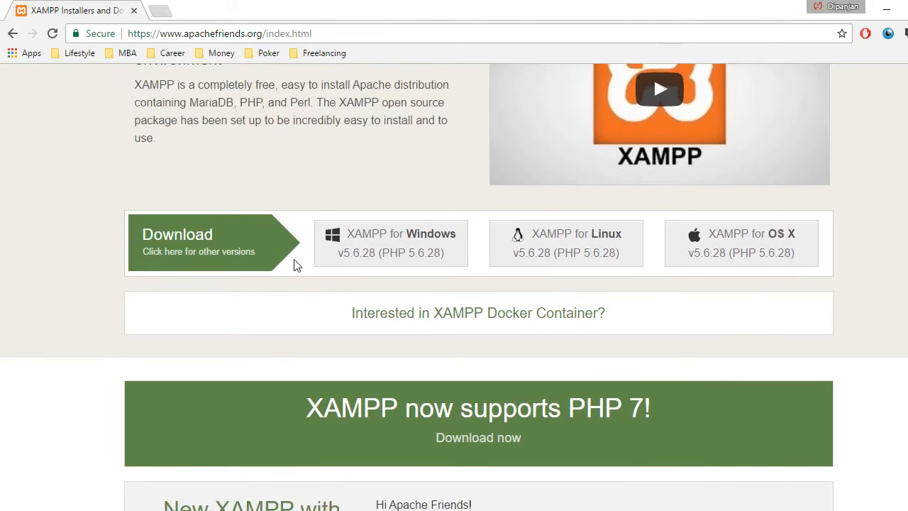
{"action": "scroll", "coordinate": [290, 259], "scroll_direction": "up", "scroll_amount": 9}
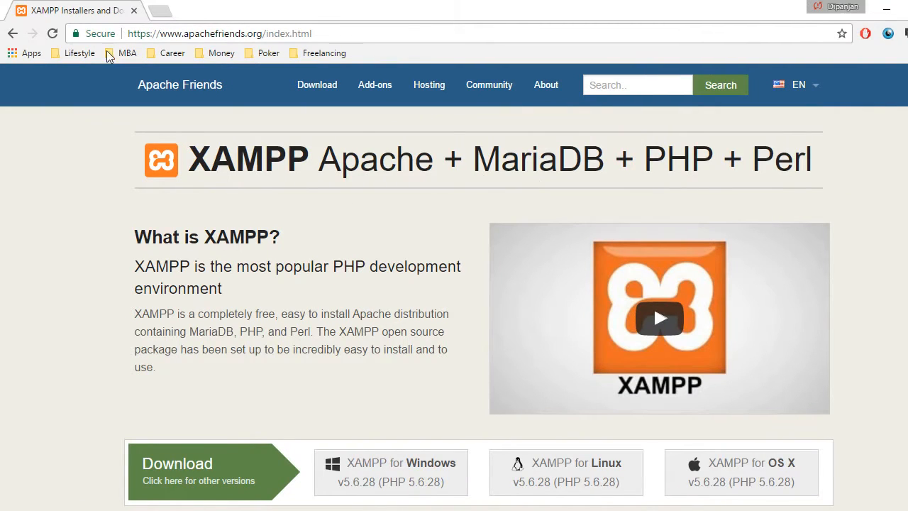
{"action": "left_click", "coordinate": [205, 34]}
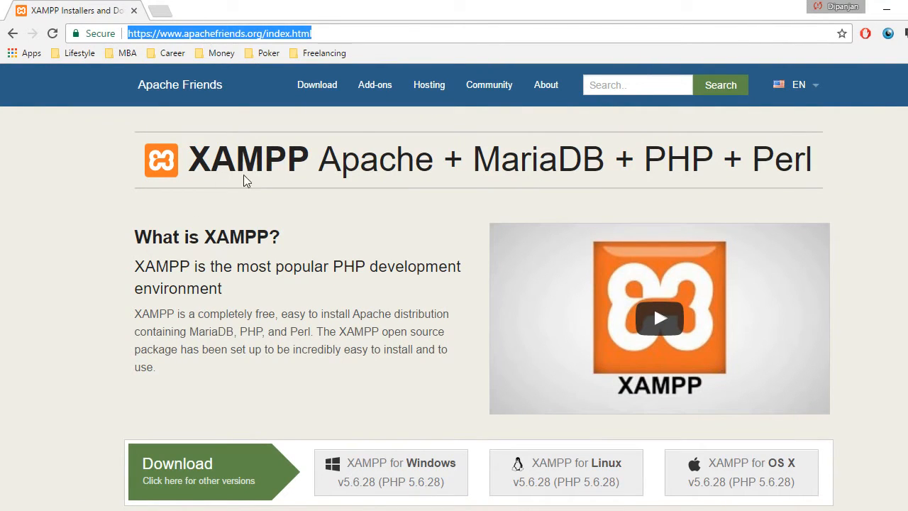
- Open the XAMPP download page and examine the Windows entry for version 7.0.13 / PHP 7.0.13
{"action": "left_click", "coordinate": [313, 93]}
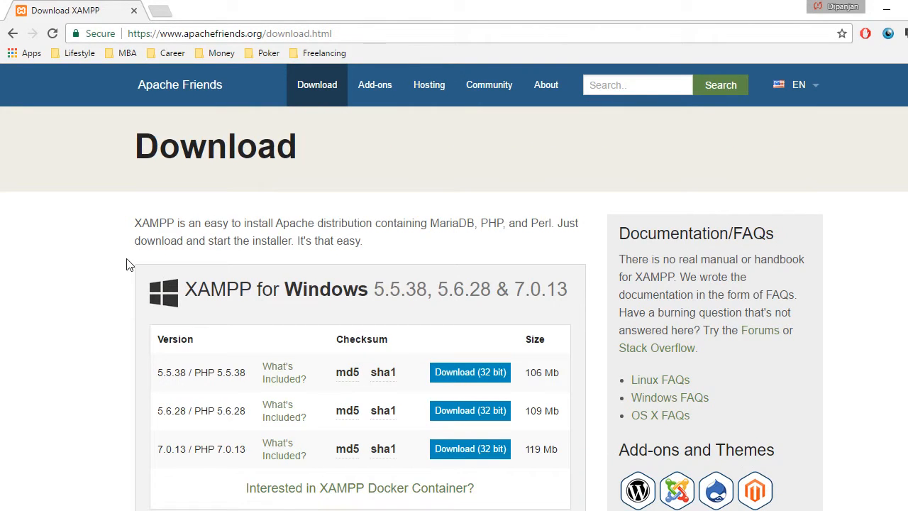
{"action": "scroll", "coordinate": [126, 264], "scroll_direction": "down", "scroll_amount": 2}
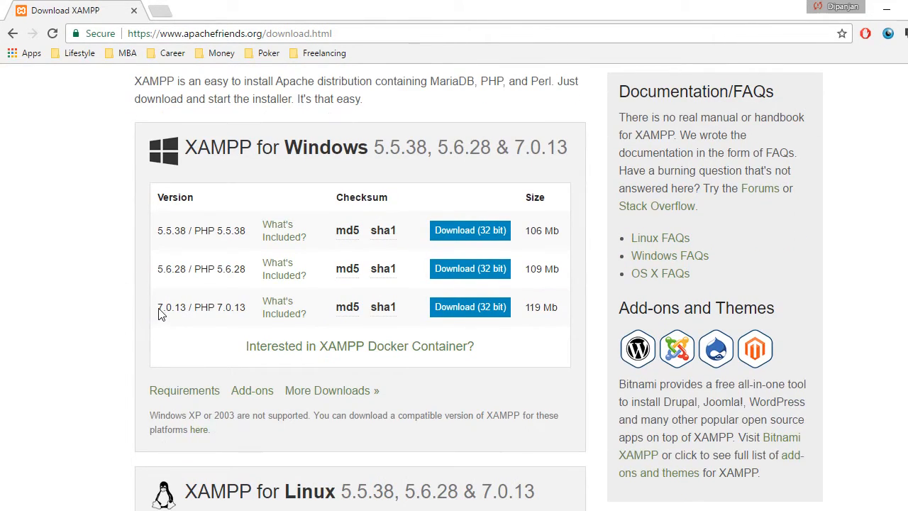
{"action": "left_click_drag", "start_coordinate": [159, 314], "coordinate": [248, 312]}
{"action": "left_click", "coordinate": [199, 324]}
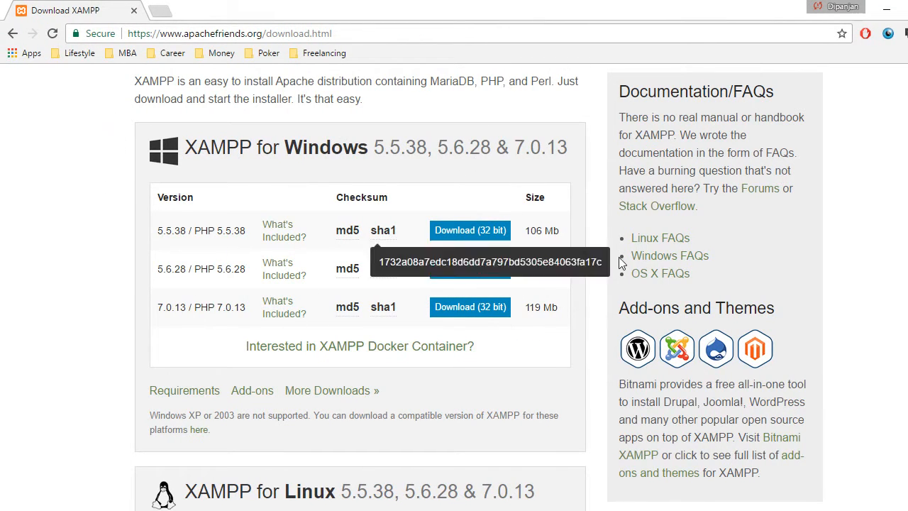
- Launch the XAMPP Control Panel from the desktop and start the Apache and MySQL modules
{"action": "left_click", "coordinate": [886, 9]}
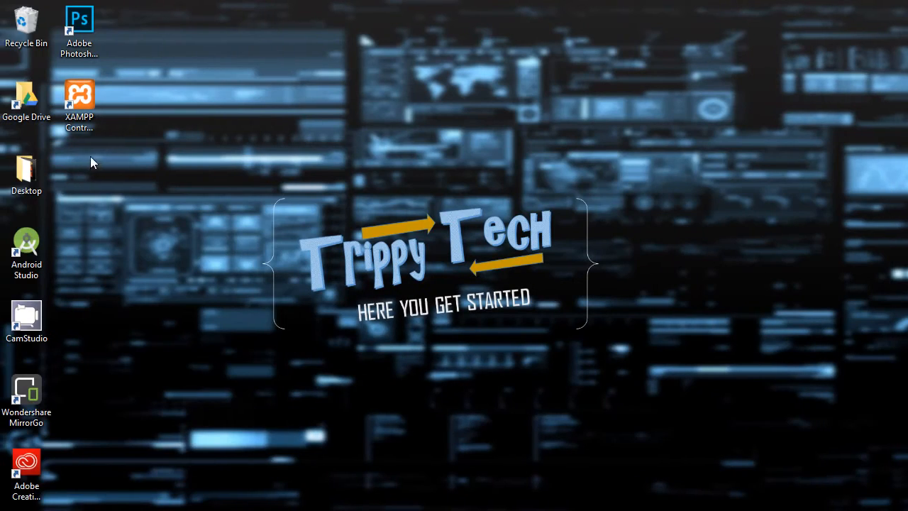
{"action": "left_click", "coordinate": [24, 121]}
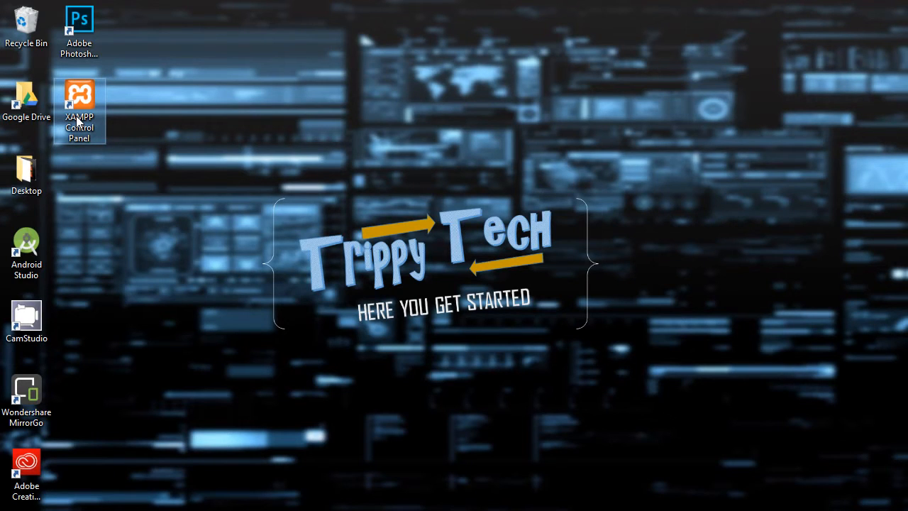
{"action": "double_click", "coordinate": [78, 122]}
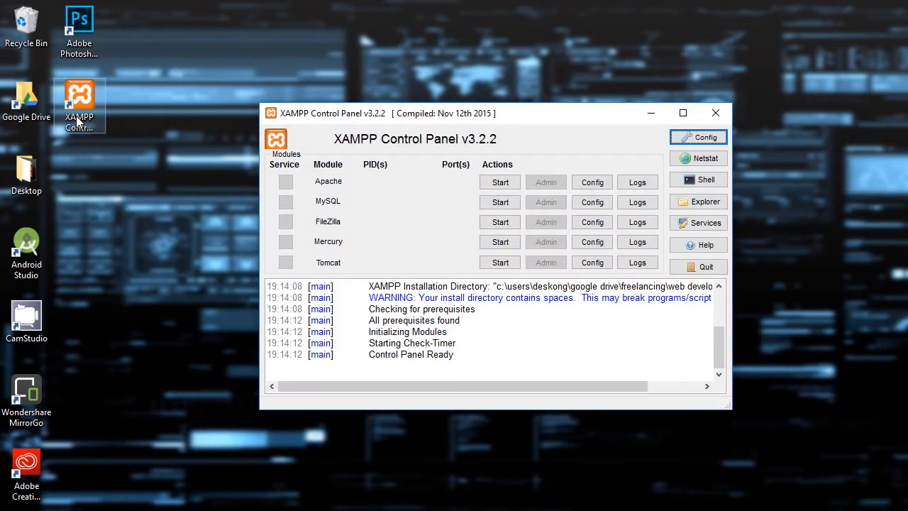
{"action": "left_click_drag", "start_coordinate": [480, 118], "coordinate": [336, 115]}
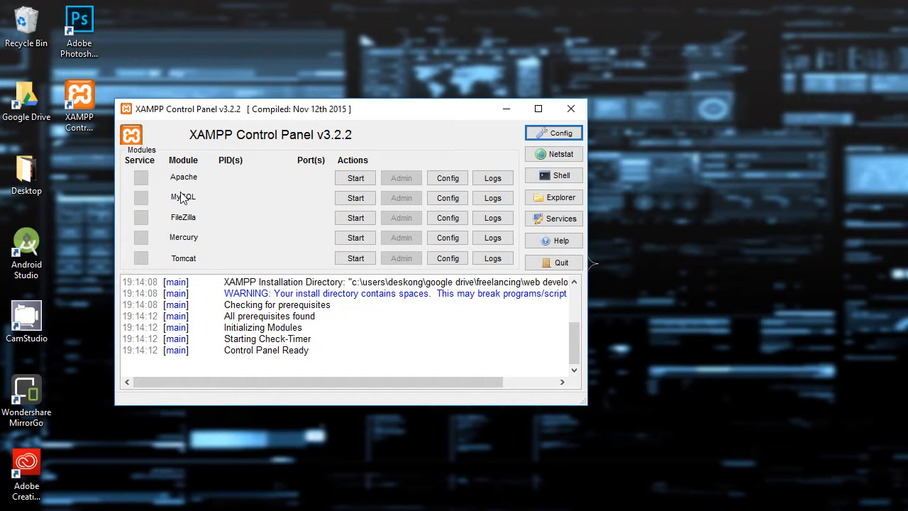
{"action": "left_click", "coordinate": [355, 179]}
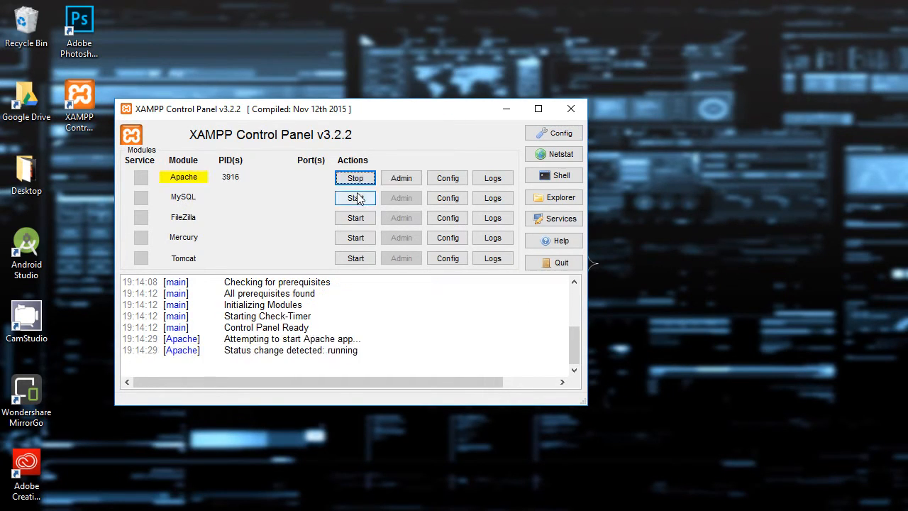
{"action": "left_click", "coordinate": [357, 198]}
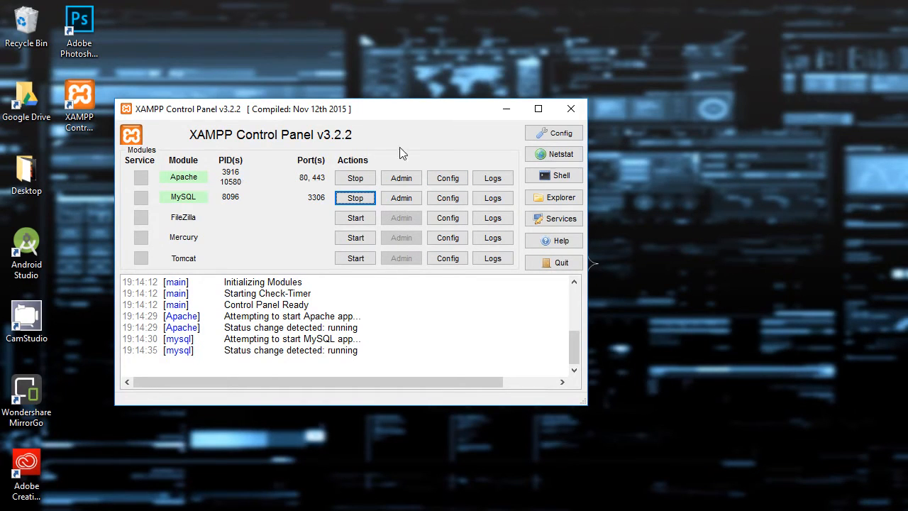
- Open Apache's PHP (php.ini) configuration file and search for "max" to locate the max_execution_time setting
{"action": "left_click", "coordinate": [443, 181]}
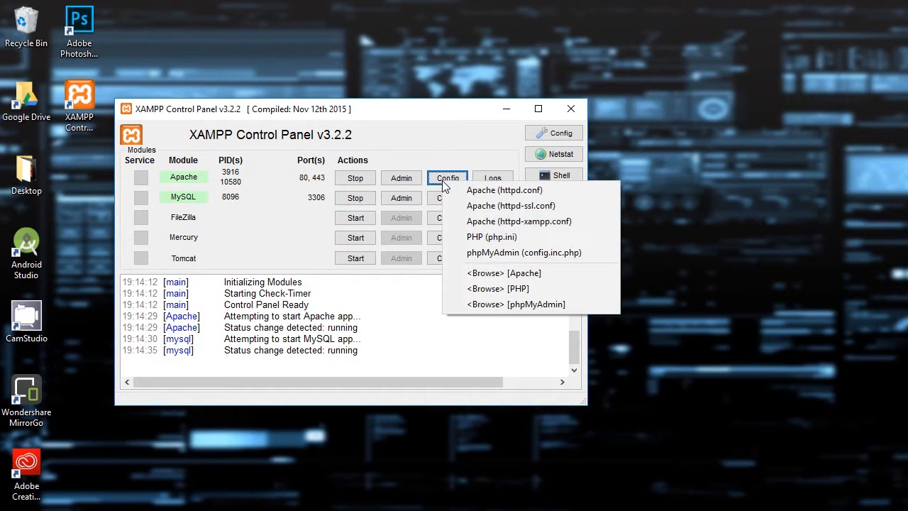
{"action": "left_click", "coordinate": [528, 238]}
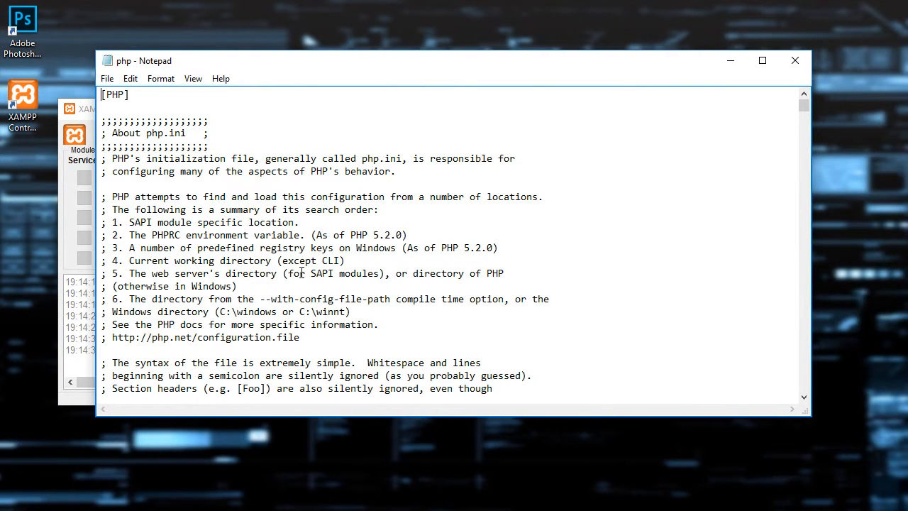
{"action": "key", "text": "ctrl+f"}
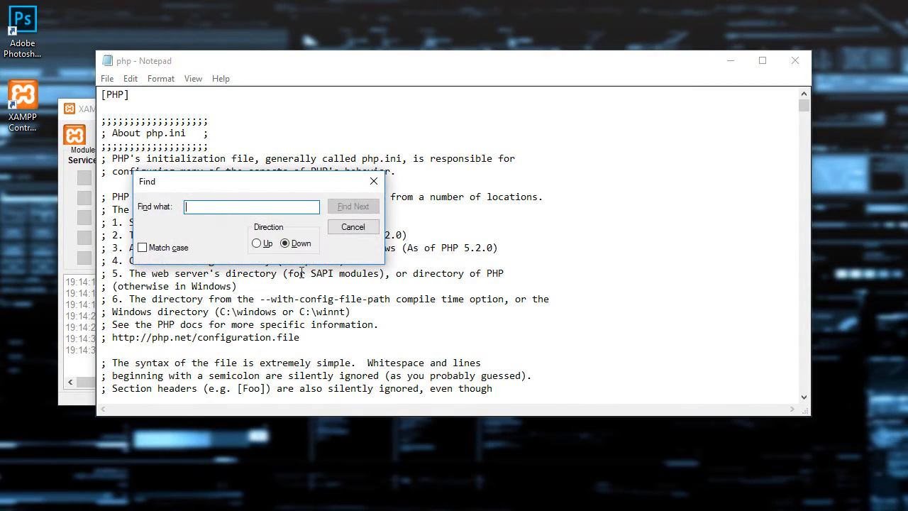
{"action": "type", "text": "max"}
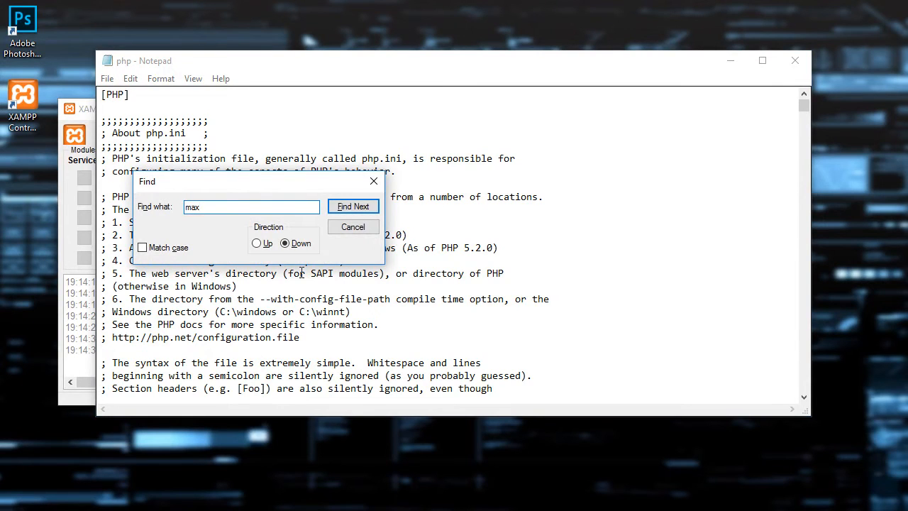
{"action": "key", "text": "Return"}
{"action": "key", "text": "Return"}
{"action": "key", "text": "Return"}
{"action": "key", "text": "Return"}
{"action": "key", "text": "Return"}
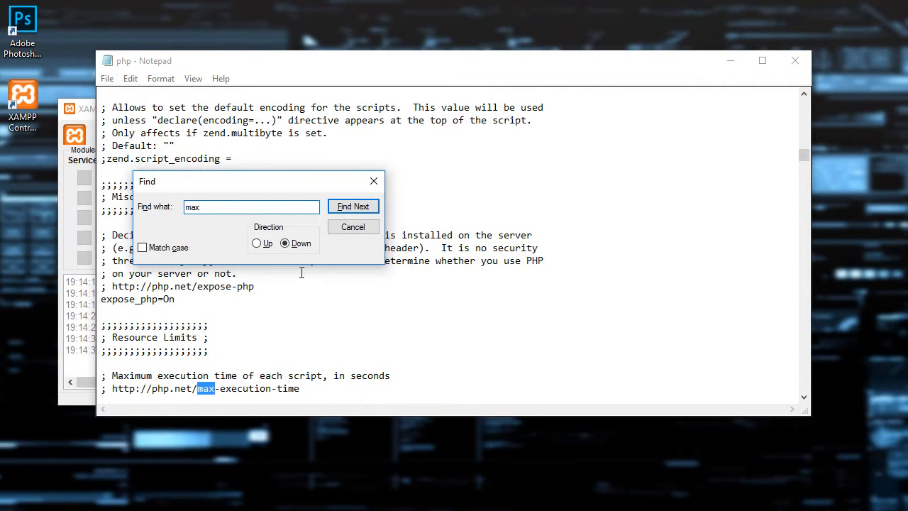
{"action": "scroll", "coordinate": [266, 319], "scroll_direction": "down", "scroll_amount": 2}
{"action": "left_click_drag", "start_coordinate": [321, 183], "coordinate": [731, 130]}
{"action": "left_click_drag", "start_coordinate": [288, 338], "coordinate": [159, 339]}
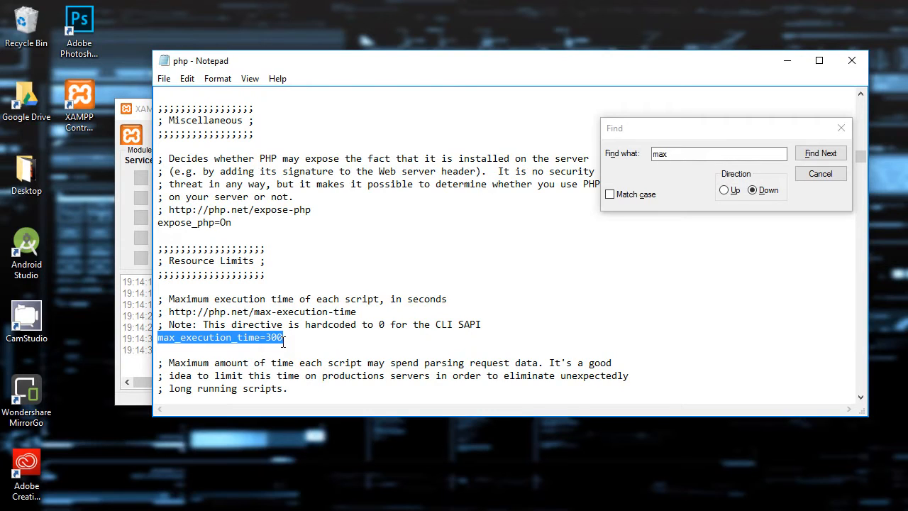
{"action": "left_click_drag", "start_coordinate": [284, 340], "coordinate": [273, 337]}
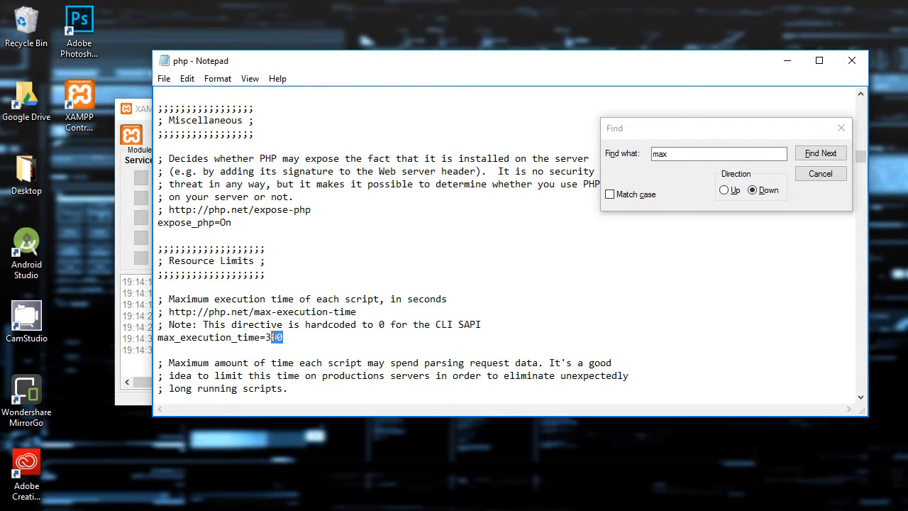
{"action": "left_click", "coordinate": [292, 338]}
{"action": "key", "text": "Return"}
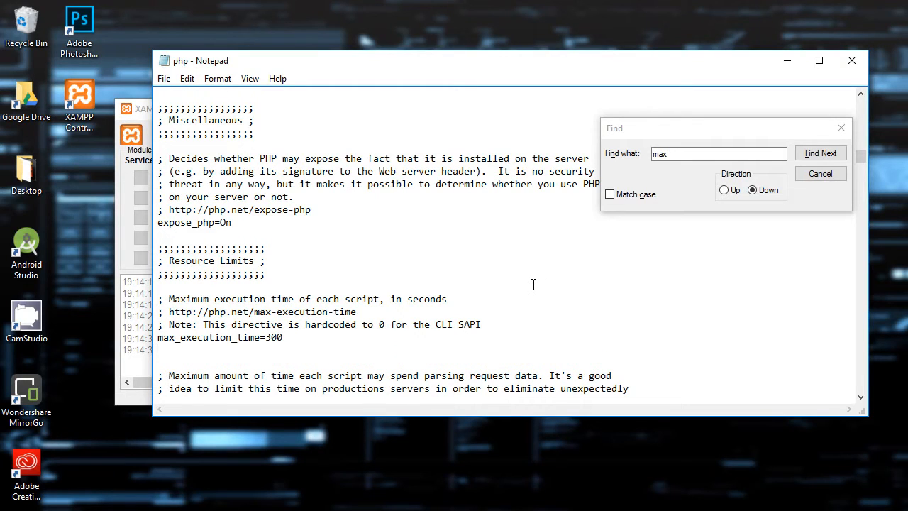
{"action": "key", "text": "BackSpace"}
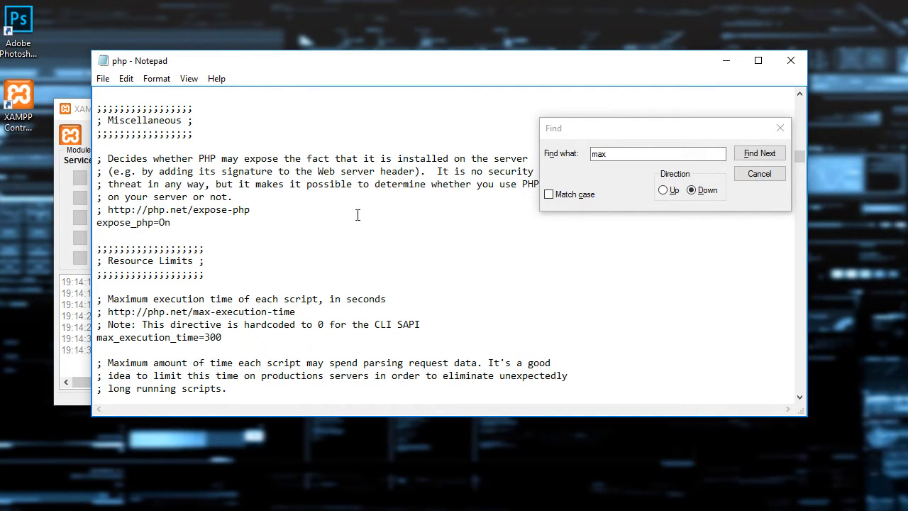
- Dismiss the text search, skim the rest of the php.ini contents and close the file
{"action": "left_click", "coordinate": [779, 128]}
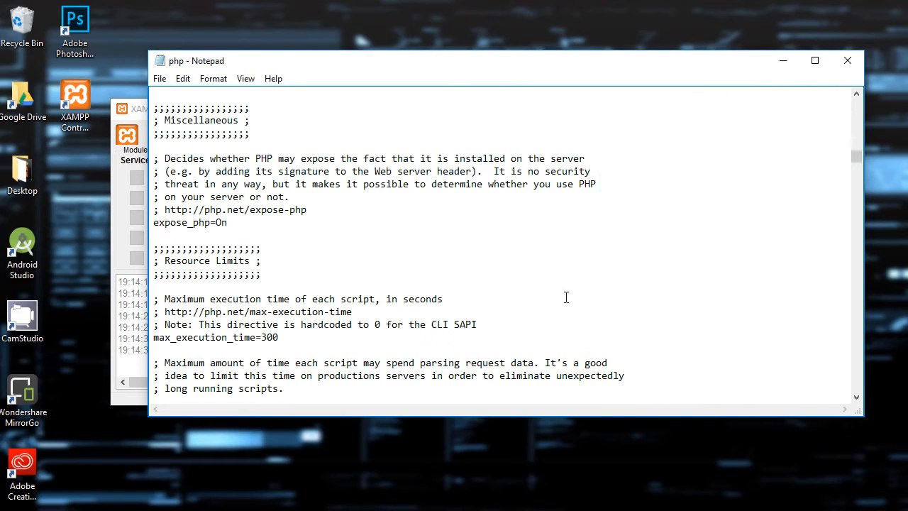
{"action": "key", "text": "ctrl+a"}
{"action": "scroll", "coordinate": [435, 286], "scroll_direction": "down", "scroll_amount": 20}
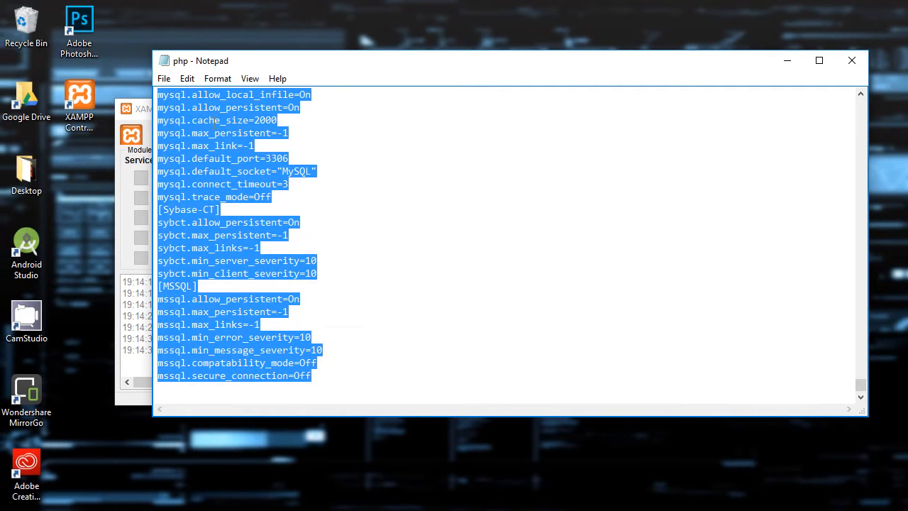
{"action": "scroll", "coordinate": [482, 312], "scroll_direction": "down", "scroll_amount": 20}
{"action": "scroll", "coordinate": [471, 308], "scroll_direction": "up", "scroll_amount": 15}
{"action": "scroll", "coordinate": [472, 310], "scroll_direction": "up", "scroll_amount": 20}
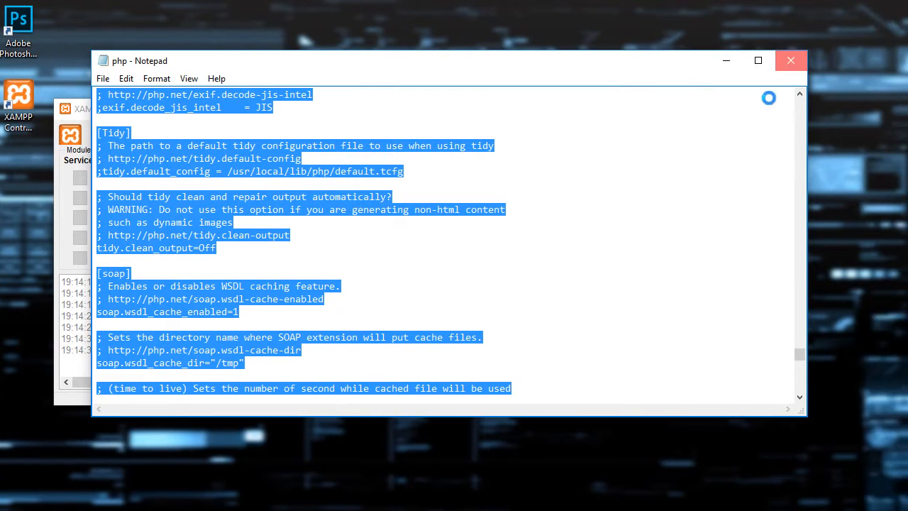
{"action": "left_click", "coordinate": [852, 61]}
{"action": "left_click", "coordinate": [449, 282]}
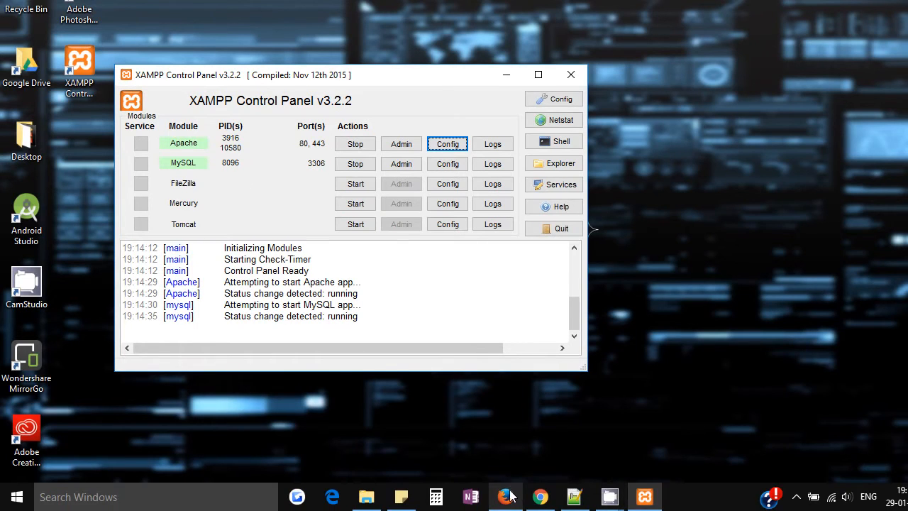
- Switch to Chrome, open wordpress.org in a new tab and go to its WordPress download page
{"action": "left_click", "coordinate": [541, 497]}
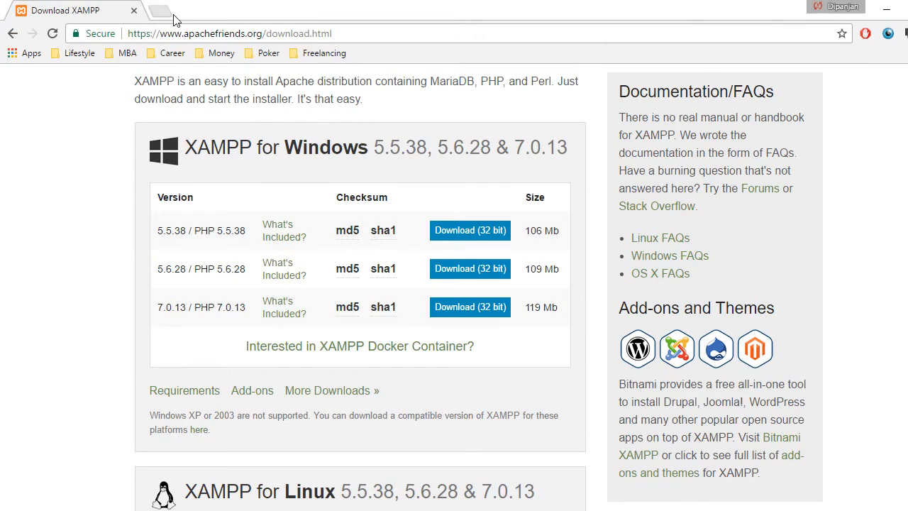
{"action": "left_click", "coordinate": [159, 12]}
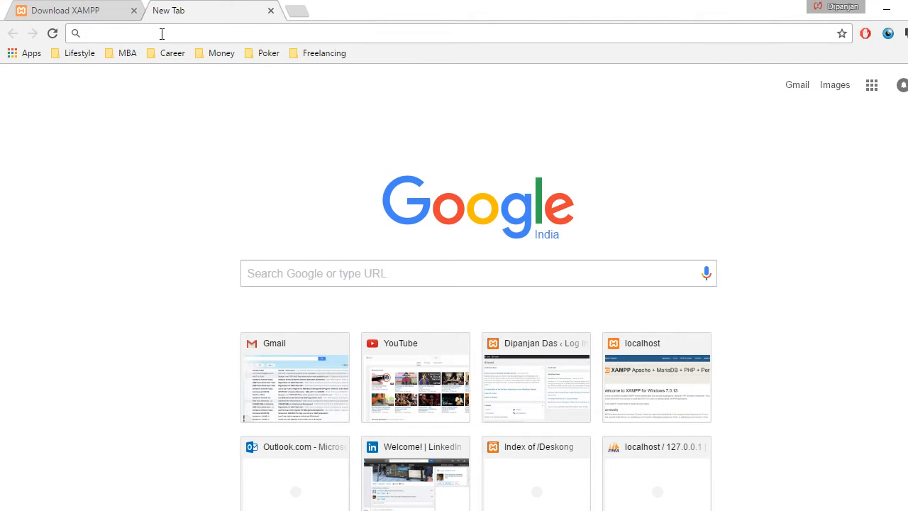
{"action": "type", "text": "wordpress.org"}
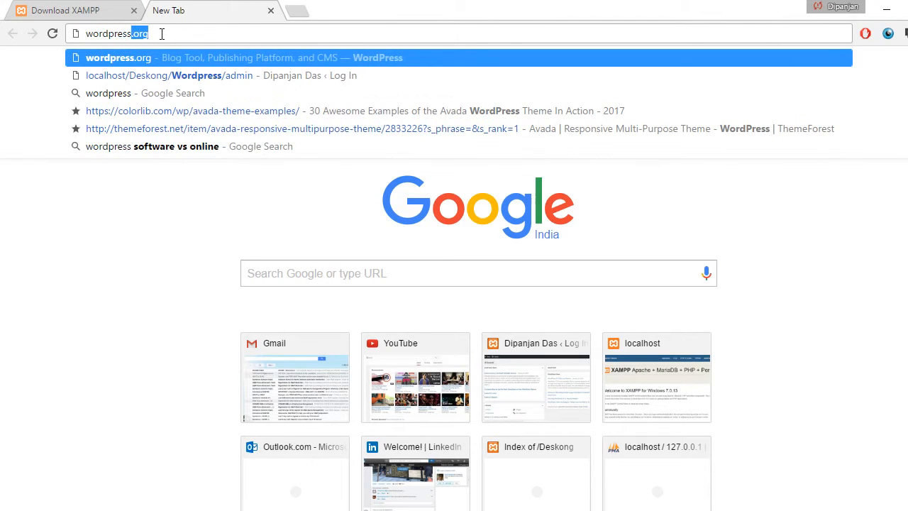
{"action": "key", "text": "Return"}
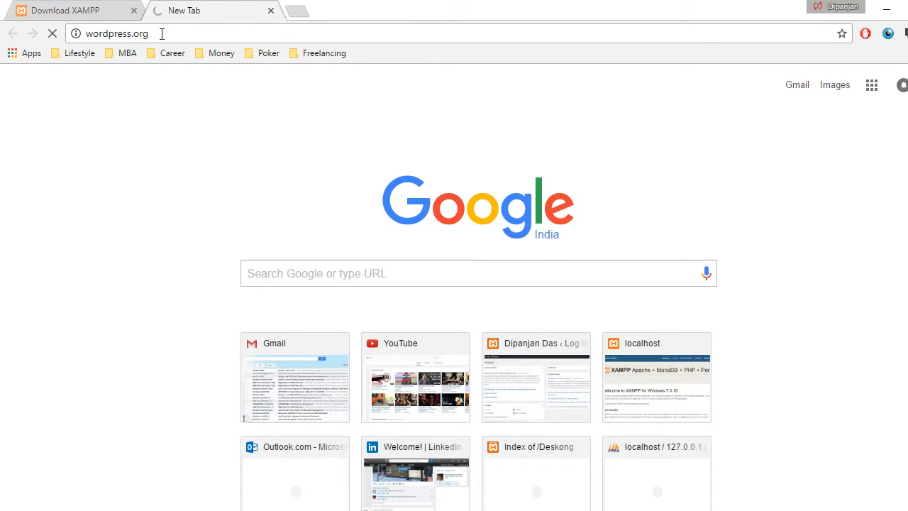
{"action": "left_click", "coordinate": [719, 135]}
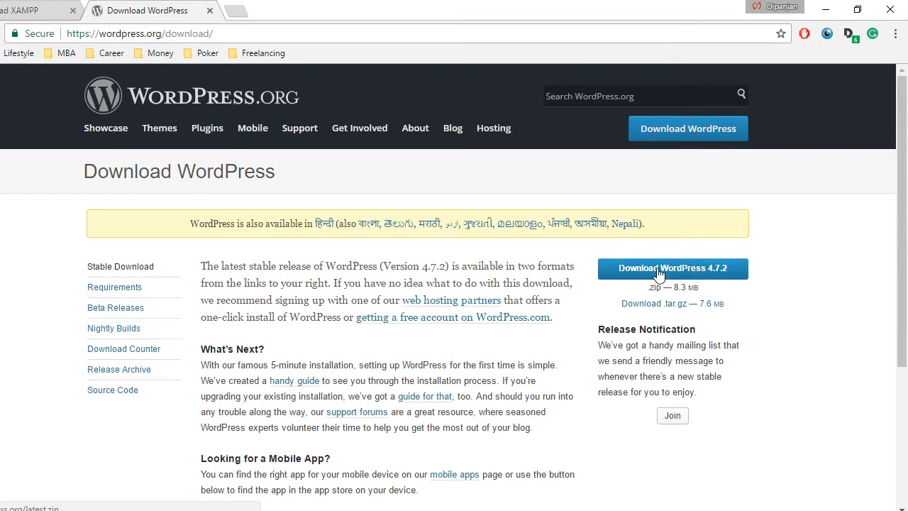
{"action": "left_click", "coordinate": [624, 495]}
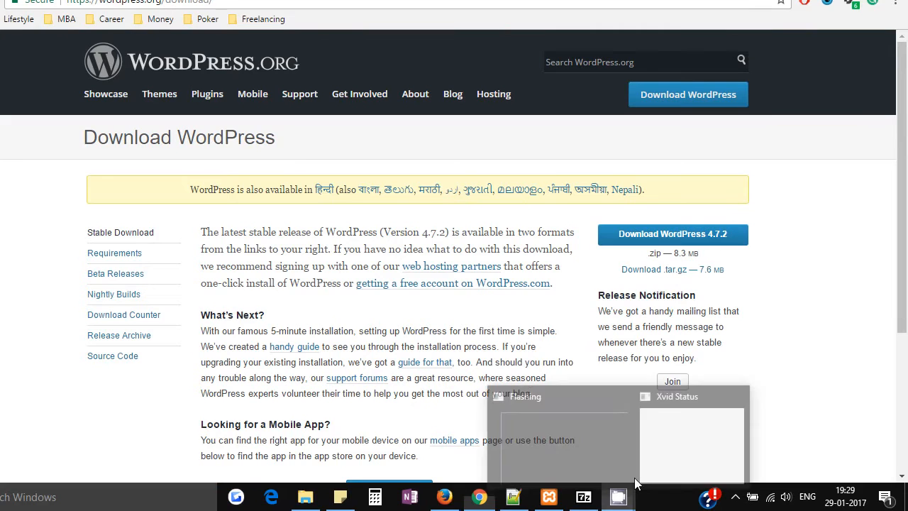
{"action": "left_click", "coordinate": [691, 439]}
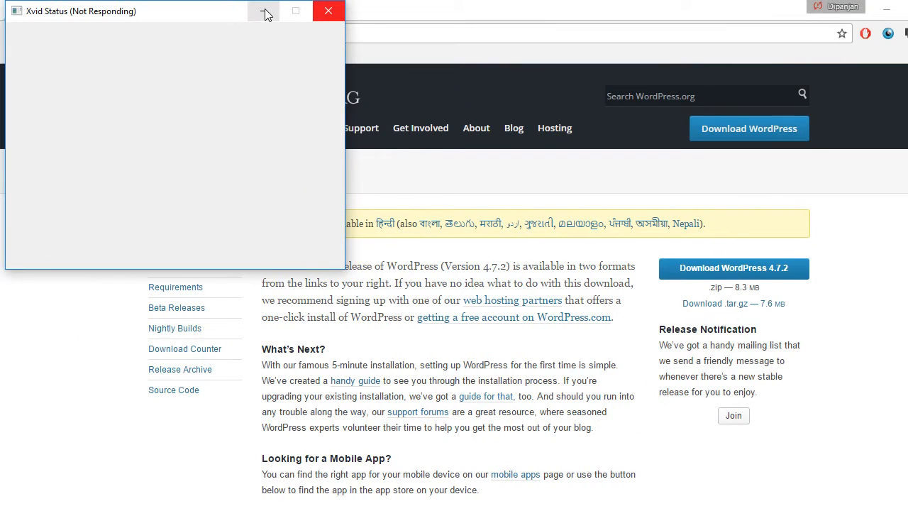
{"action": "left_click", "coordinate": [264, 14]}
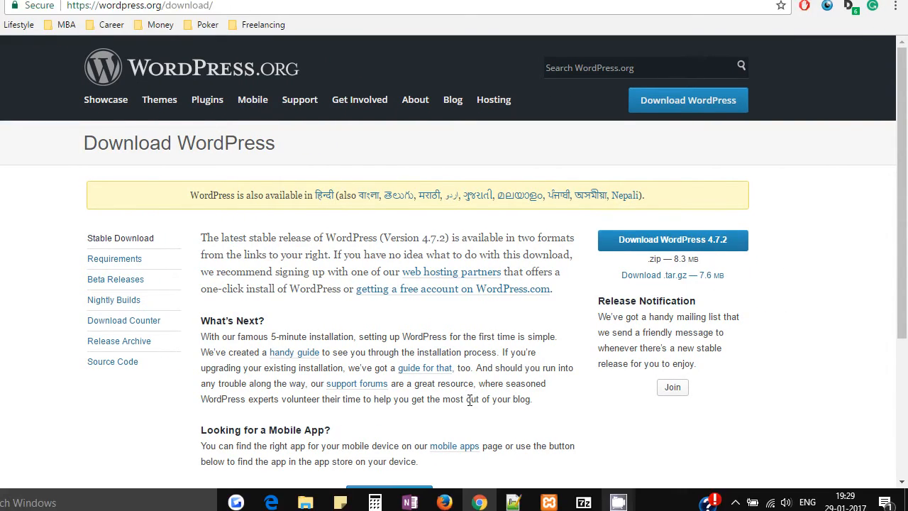
- Switch to File Explorer, open wordpress-4.7.2.zip from the Downloads folder and select the wordpress folder inside the archive
{"action": "left_click", "coordinate": [305, 501]}
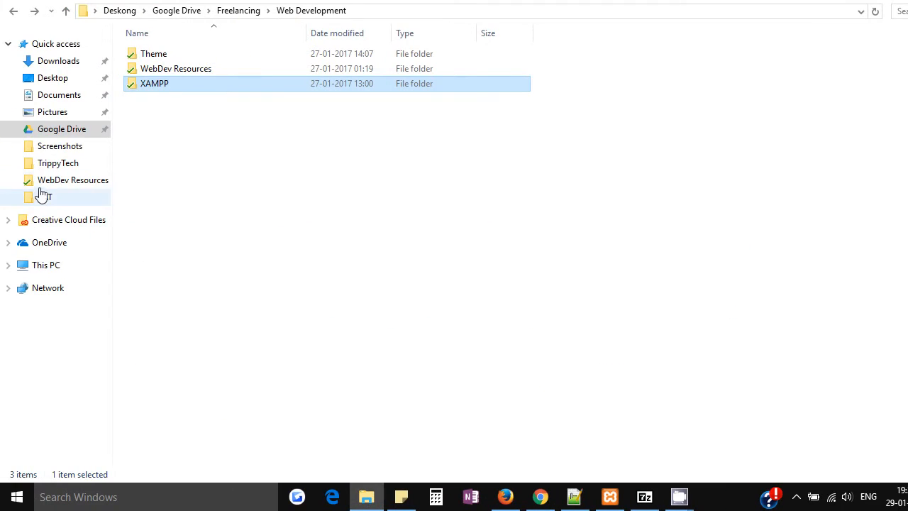
{"action": "left_click", "coordinate": [64, 61]}
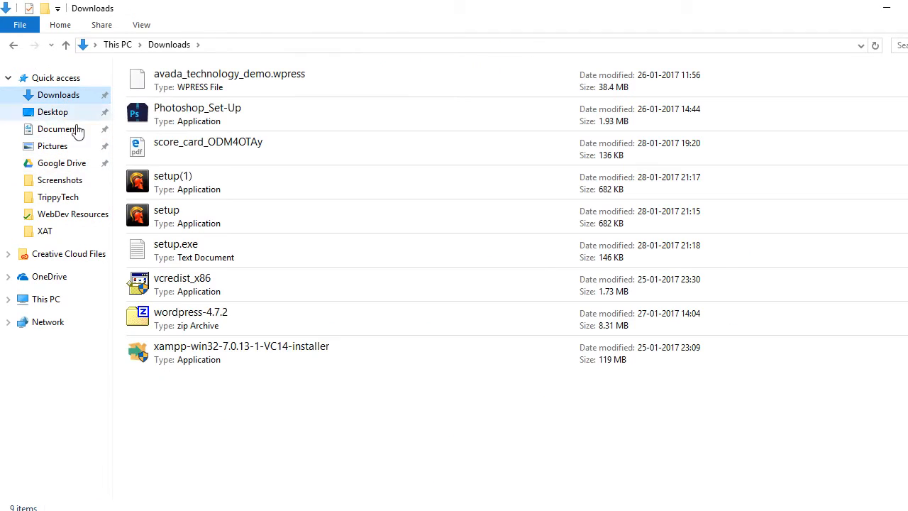
{"action": "double_click", "coordinate": [197, 325]}
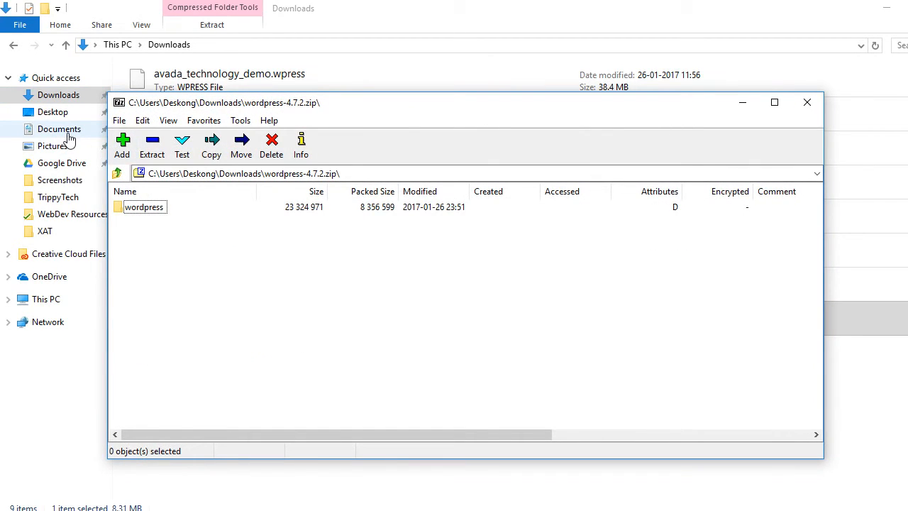
{"action": "left_click", "coordinate": [135, 208]}
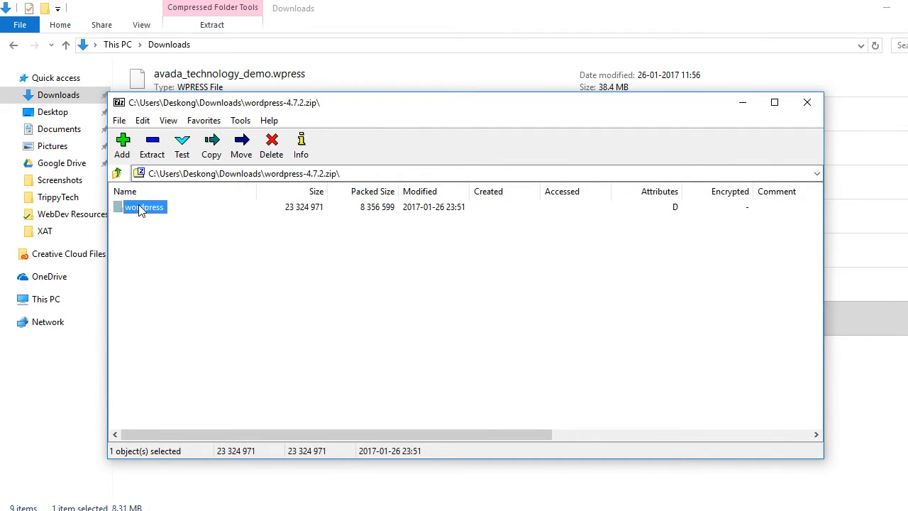
- Go to the htdocs folder under Google Drive > Freelancing > Web Development > XAMPP
{"action": "left_click", "coordinate": [61, 163]}
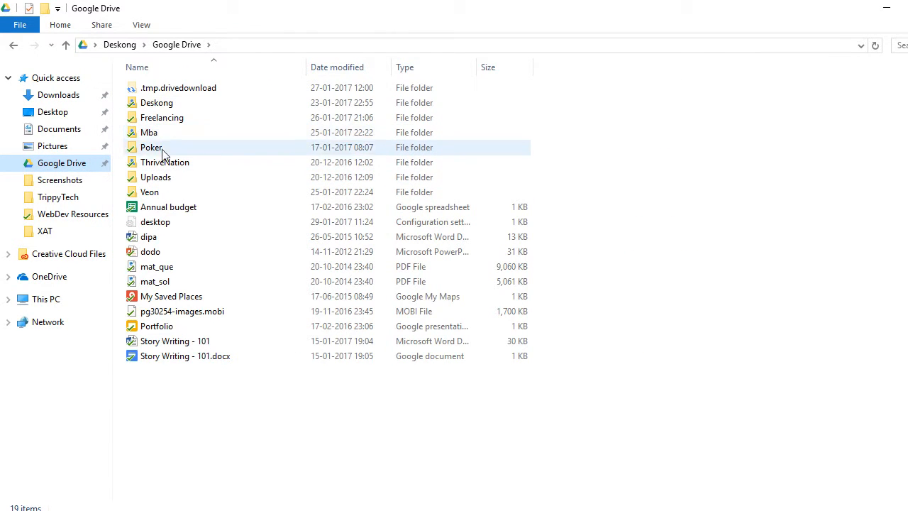
{"action": "double_click", "coordinate": [163, 119]}
{"action": "left_click", "coordinate": [167, 122]}
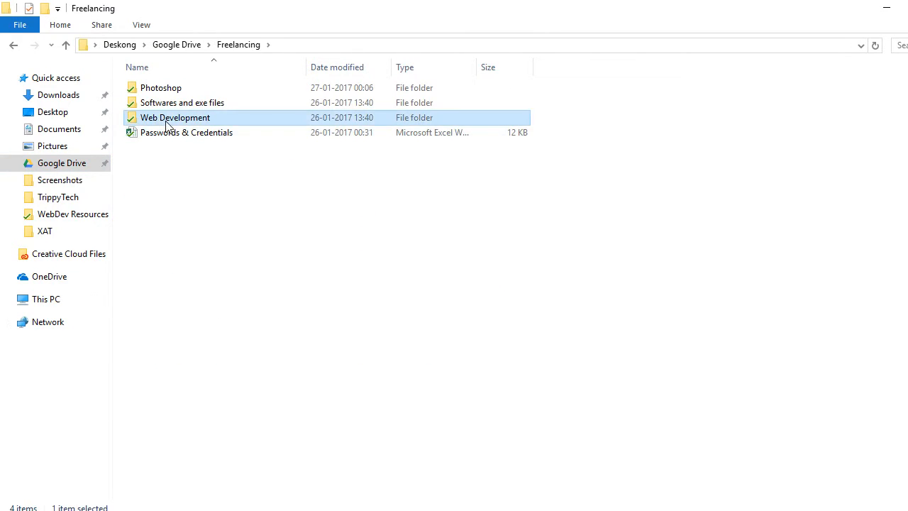
{"action": "double_click", "coordinate": [168, 124]}
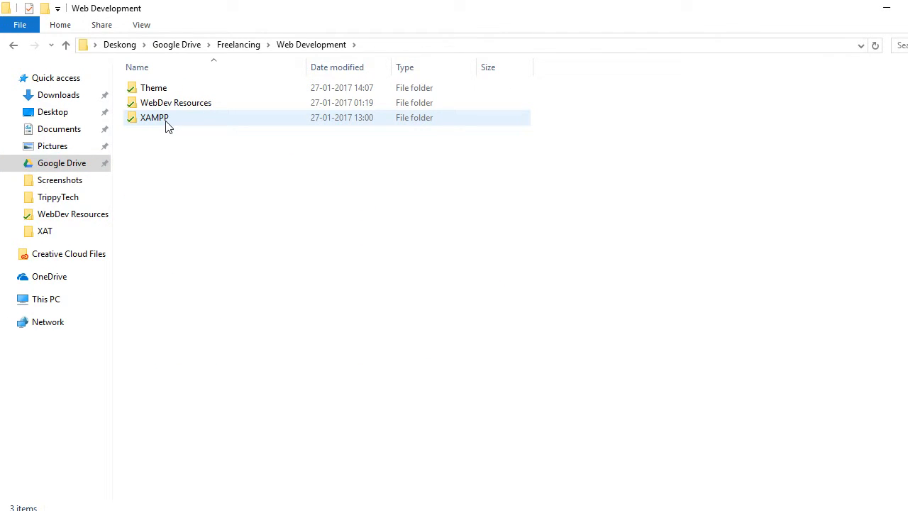
{"action": "double_click", "coordinate": [167, 125]}
{"action": "scroll", "coordinate": [412, 311], "scroll_direction": "down", "scroll_amount": 1}
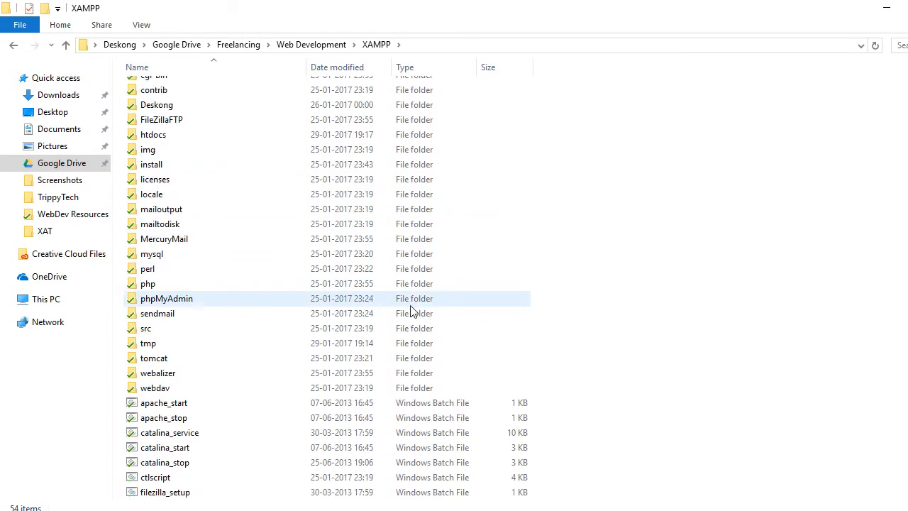
{"action": "scroll", "coordinate": [413, 311], "scroll_direction": "down", "scroll_amount": 6}
{"action": "scroll", "coordinate": [383, 294], "scroll_direction": "up", "scroll_amount": 7}
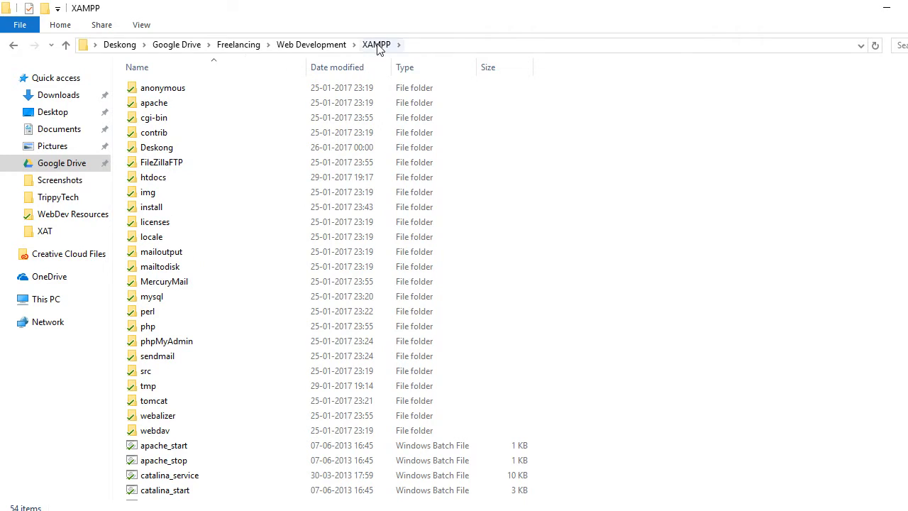
{"action": "double_click", "coordinate": [170, 183]}
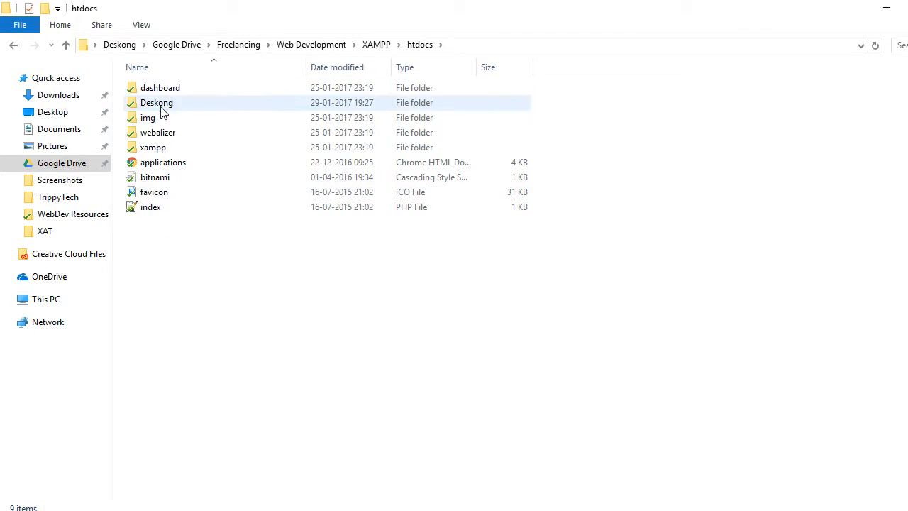
- Create a new folder named trippytech inside htdocs
{"action": "right_click", "coordinate": [182, 286]}
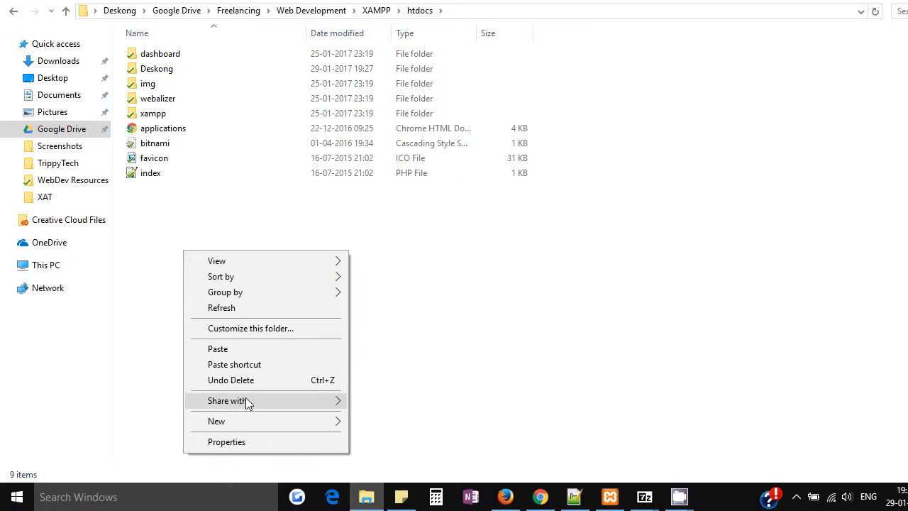
{"action": "mouse_move", "coordinate": [246, 422]}
{"action": "left_click", "coordinate": [390, 294]}
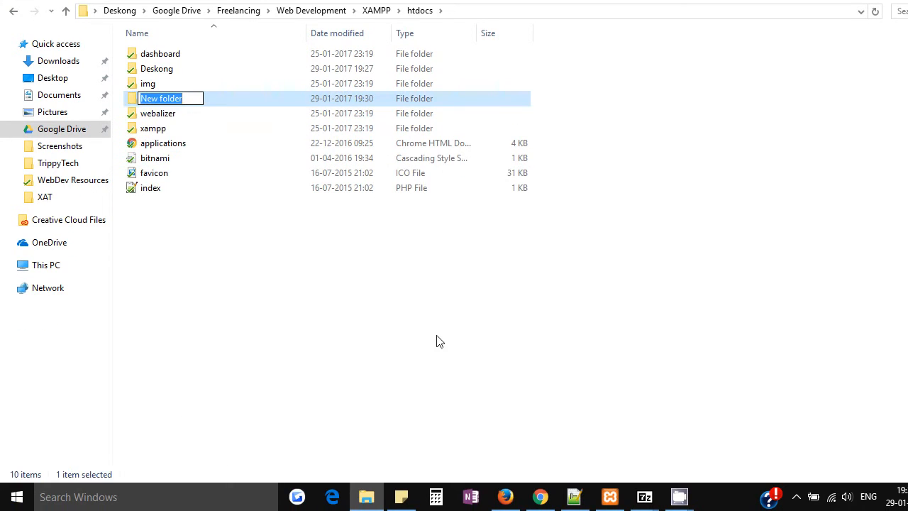
{"action": "type", "text": "tr"}
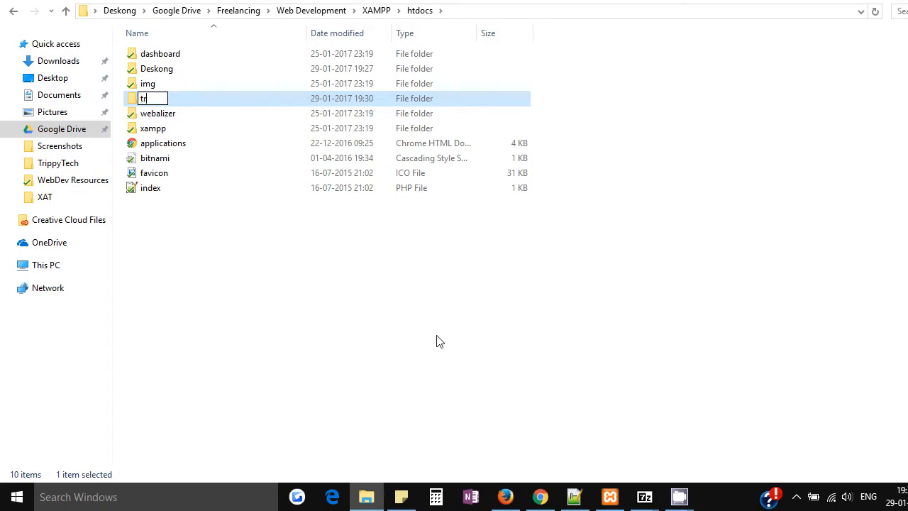
{"action": "type", "text": "ippytech"}
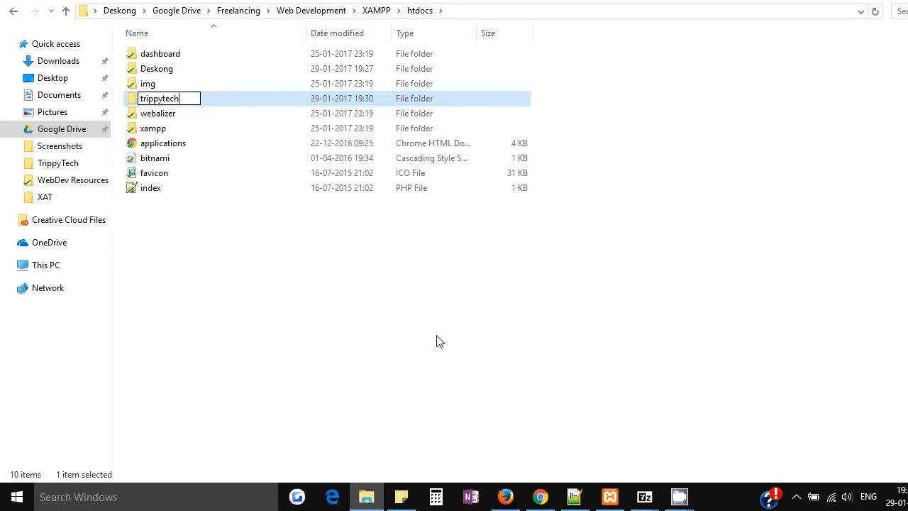
{"action": "key", "text": "Return"}
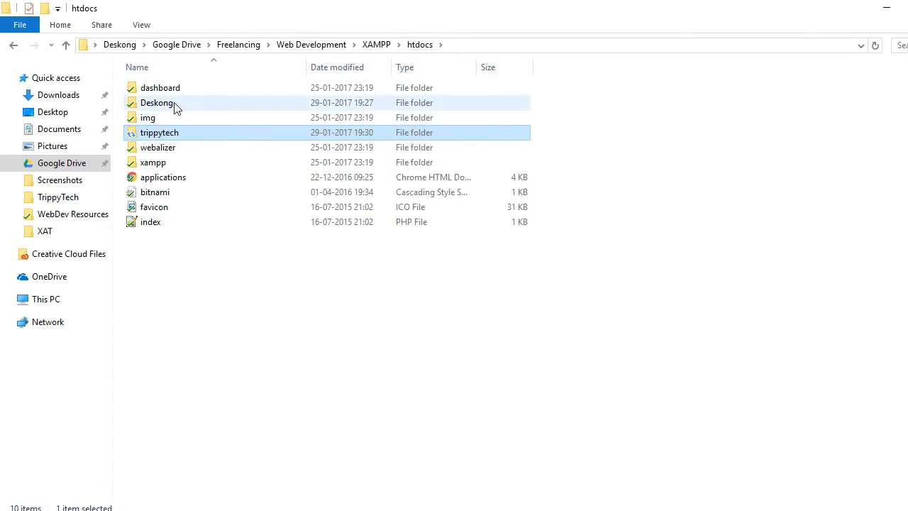
- Open the trippytech folder and extract the wordpress folder from the 7-Zip archive into it
{"action": "double_click", "coordinate": [191, 100]}
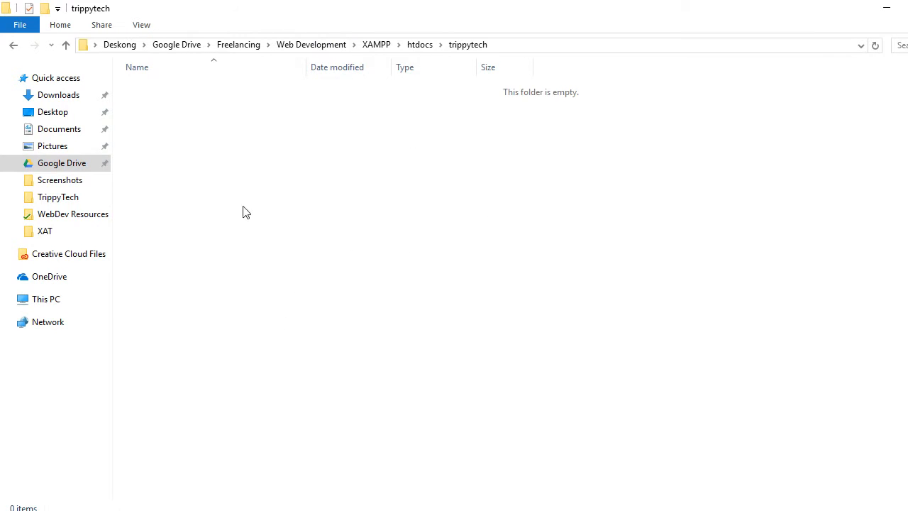
{"action": "key", "text": "alt+Tab"}
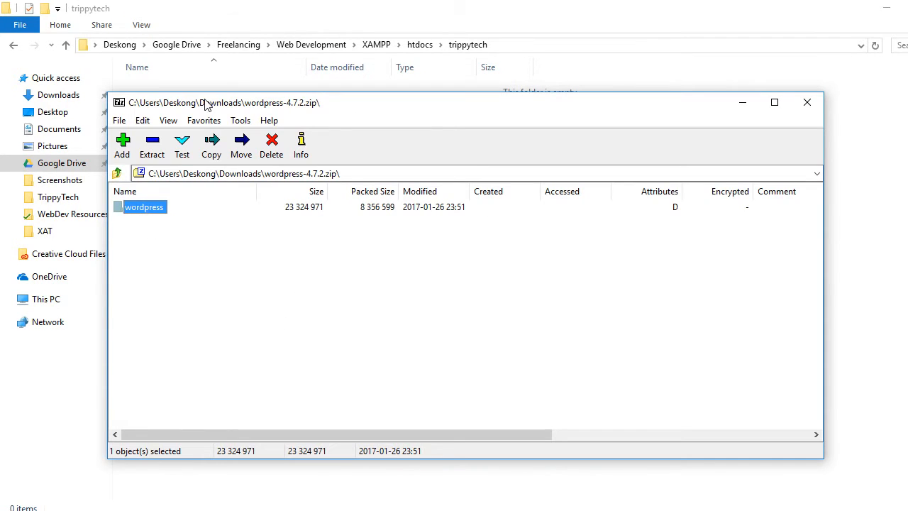
{"action": "left_click_drag", "start_coordinate": [206, 100], "coordinate": [345, 225]}
{"action": "left_click_drag", "start_coordinate": [288, 337], "coordinate": [186, 128]}
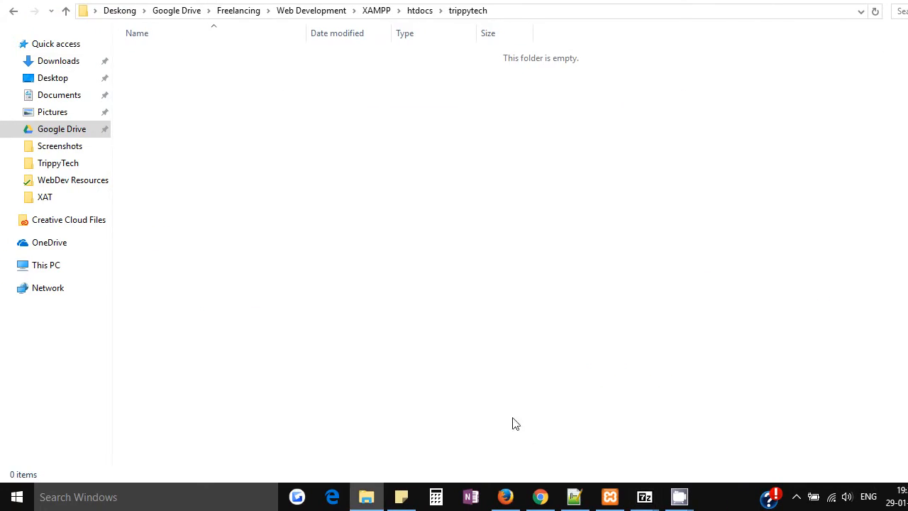
- Bring up the XAMPP Control Panel to check the status of Apache and MySQL
{"action": "left_click", "coordinate": [742, 505]}
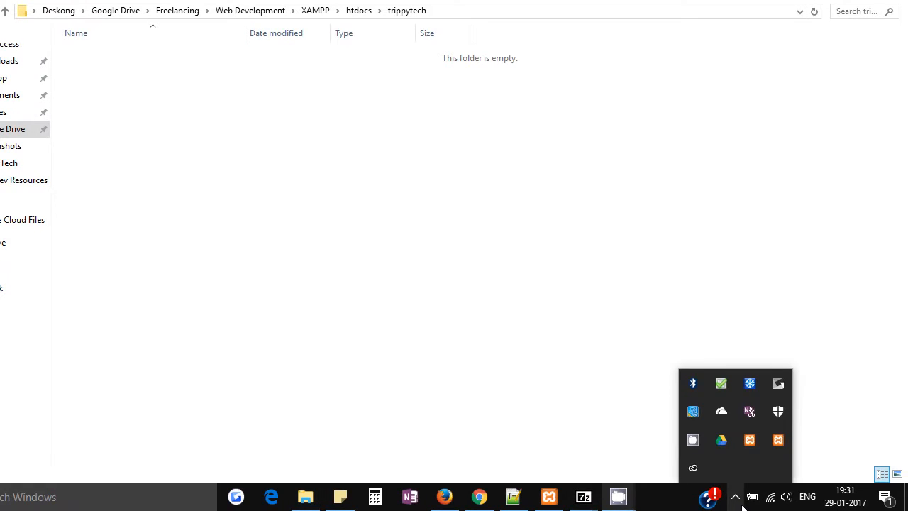
{"action": "left_click", "coordinate": [750, 440]}
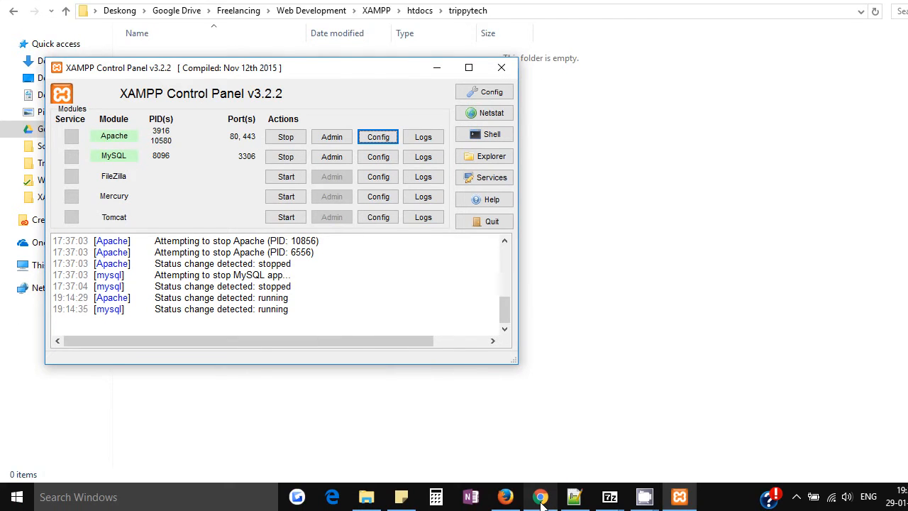
- Switch to Chrome, close the WordPress download page and load localhost to check the local server's start page
{"action": "left_click", "coordinate": [541, 498]}
{"action": "left_click", "coordinate": [298, 10]}
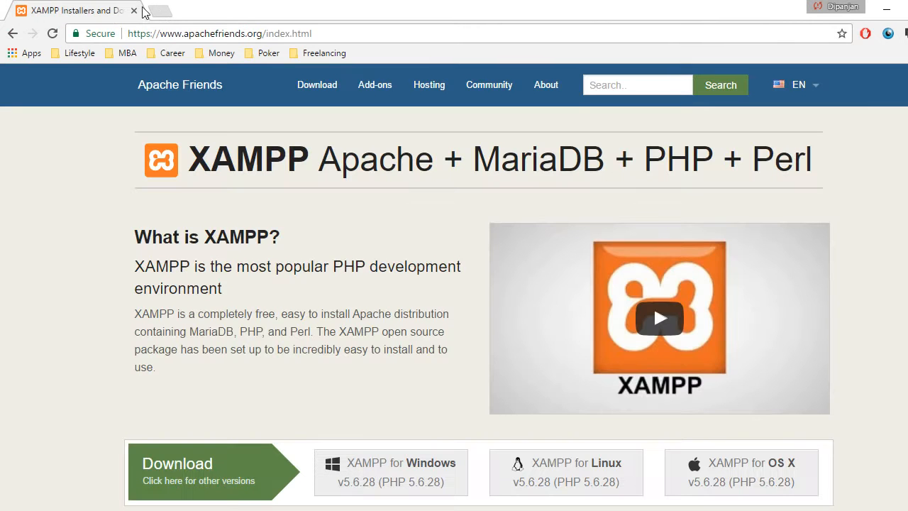
{"action": "left_click", "coordinate": [156, 34]}
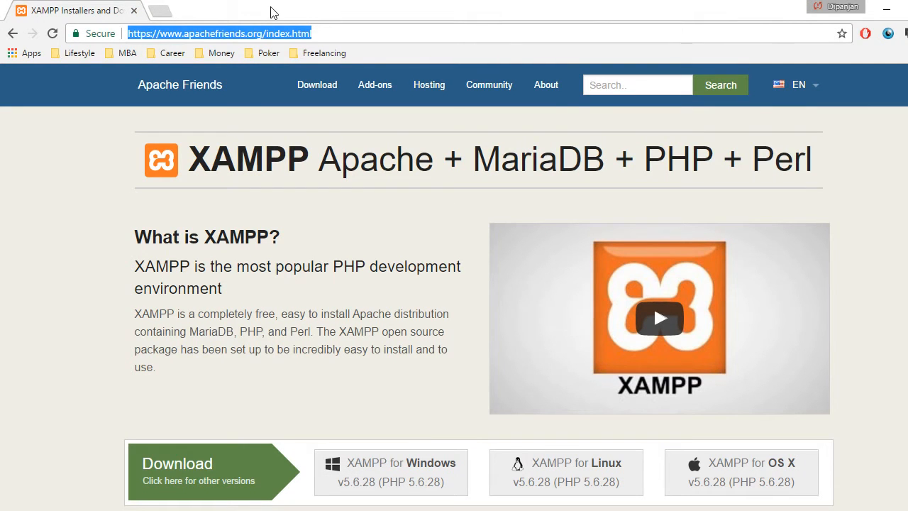
{"action": "type", "text": "loca"}
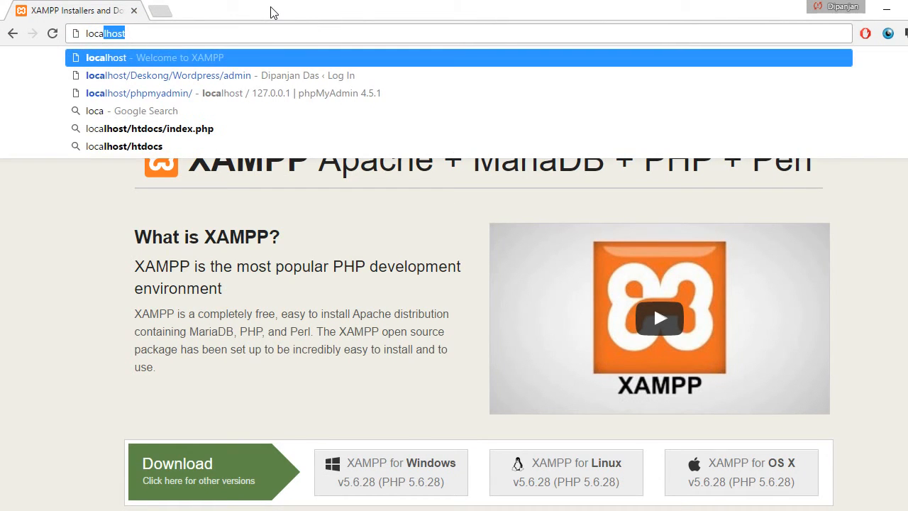
{"action": "type", "text": "lhost"}
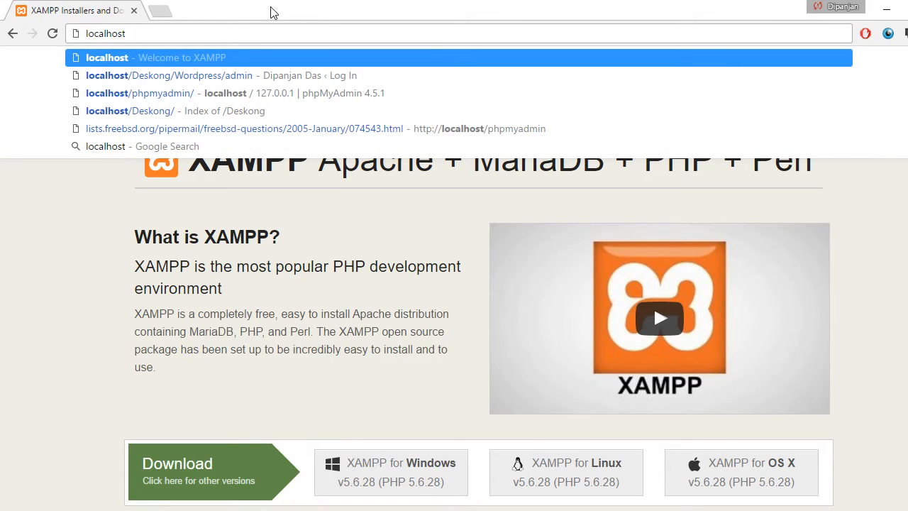
{"action": "key", "text": "Return"}
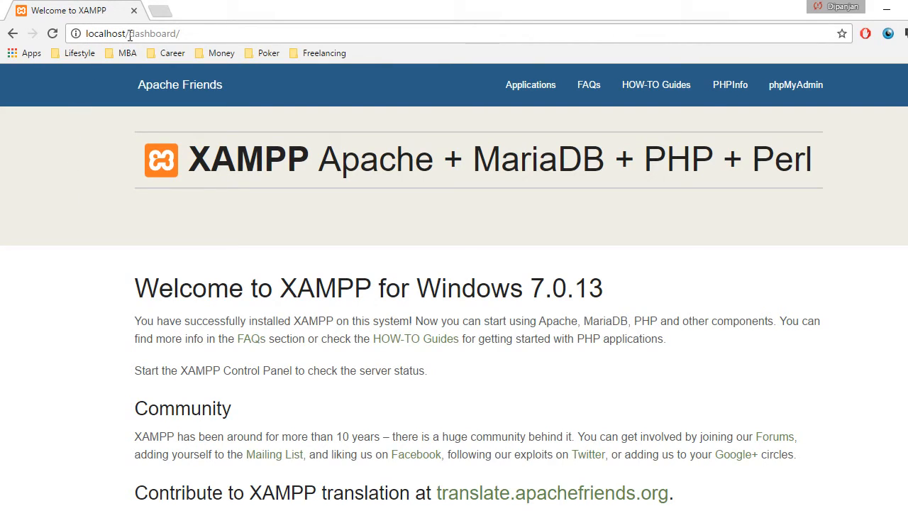
{"action": "left_click_drag", "start_coordinate": [128, 33], "coordinate": [179, 36]}
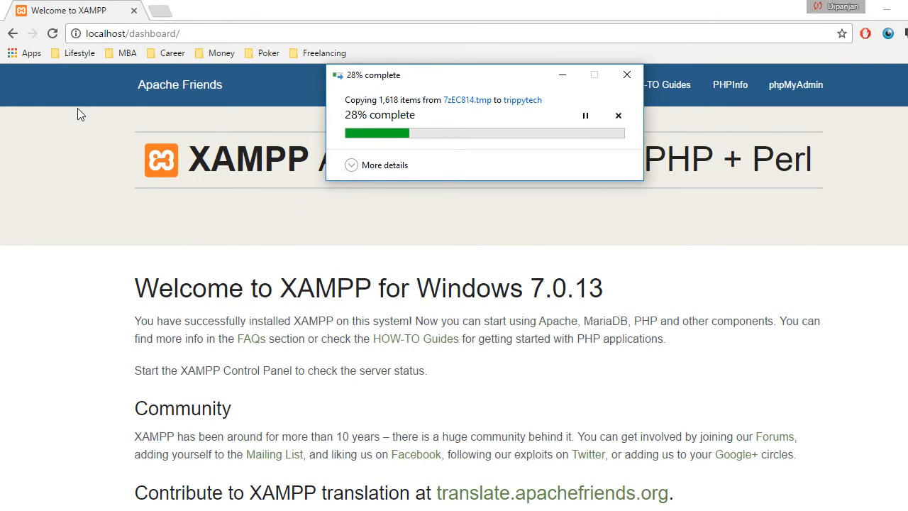
{"action": "left_click", "coordinate": [122, 142]}
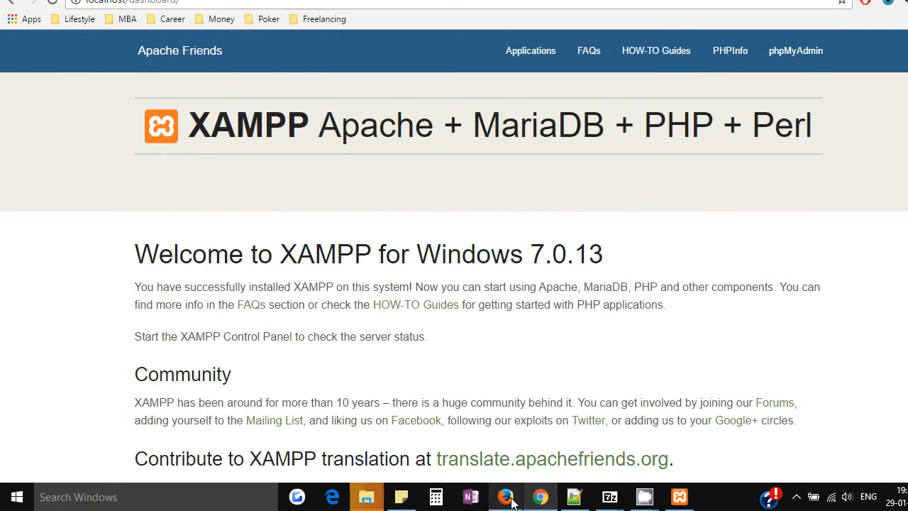
- Return to File Explorer, go back to htdocs and examine the contents of its dashboard folder
{"action": "mouse_move", "coordinate": [367, 496]}
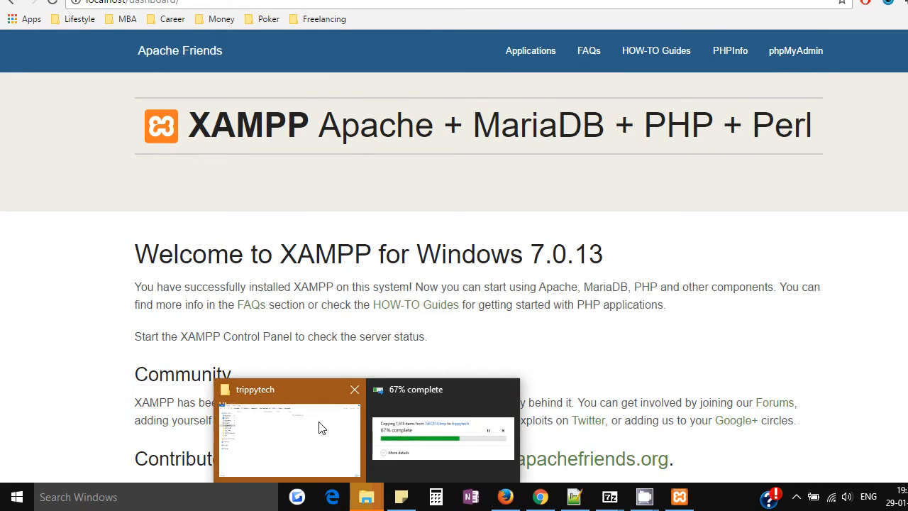
{"action": "left_click", "coordinate": [318, 426]}
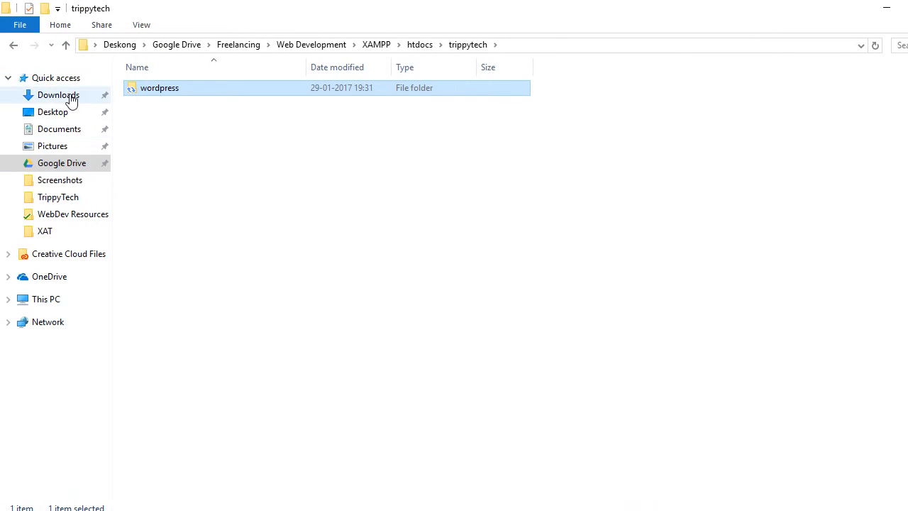
{"action": "left_click", "coordinate": [13, 45]}
{"action": "double_click", "coordinate": [153, 88]}
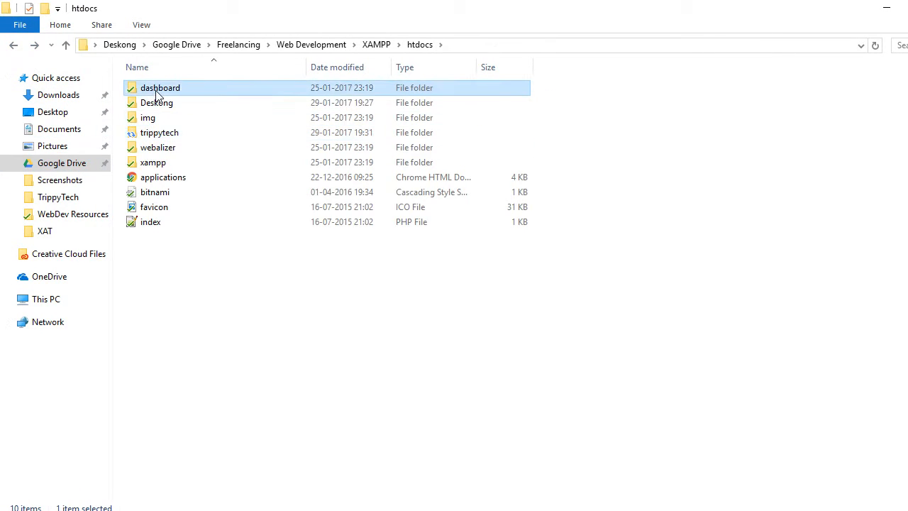
{"action": "left_click", "coordinate": [154, 89]}
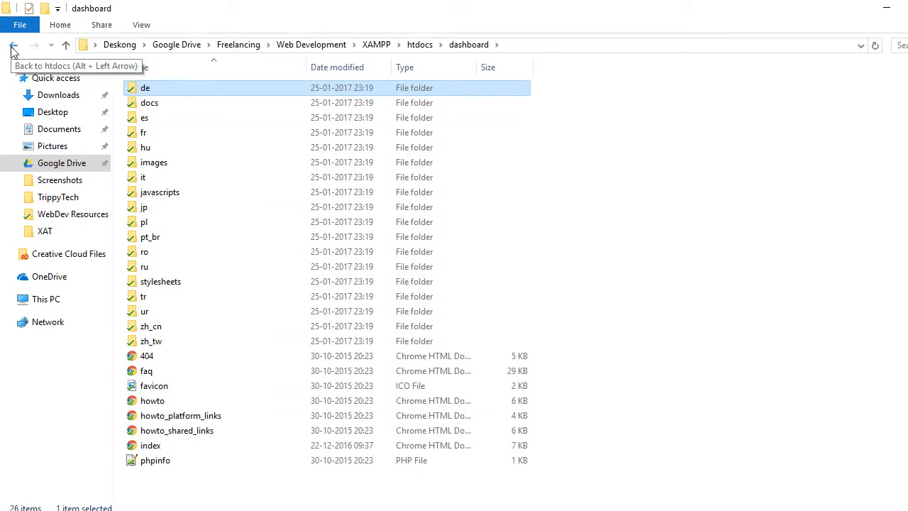
{"action": "left_click", "coordinate": [14, 46]}
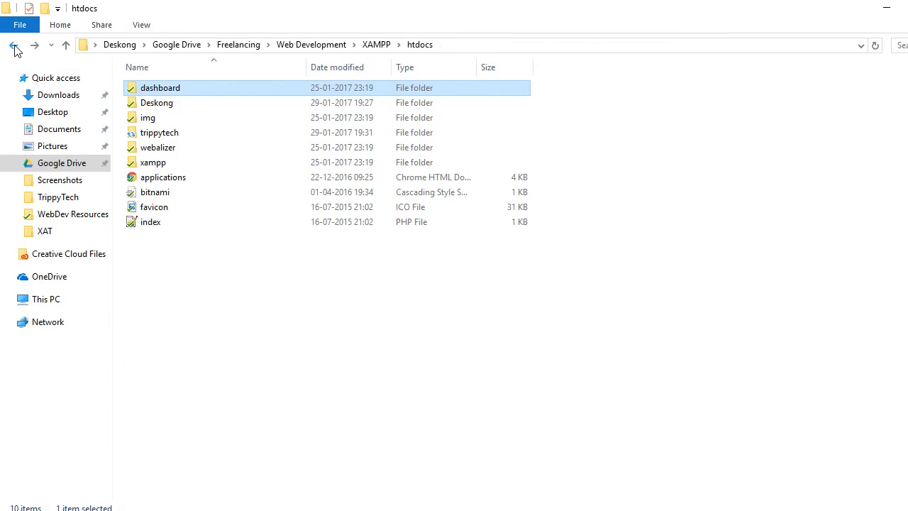
- Open the wordpress folder inside trippytech to examine the extracted WordPress files
{"action": "mouse_move", "coordinate": [181, 139]}
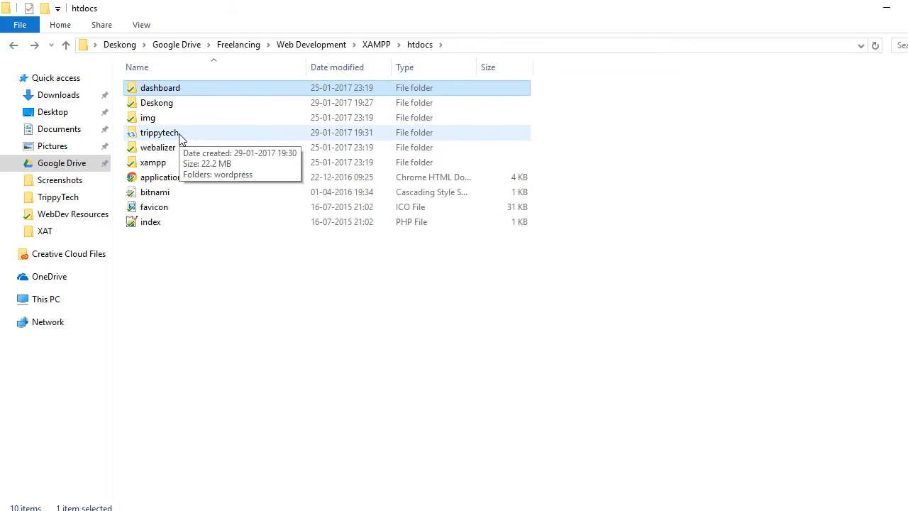
{"action": "double_click", "coordinate": [177, 136]}
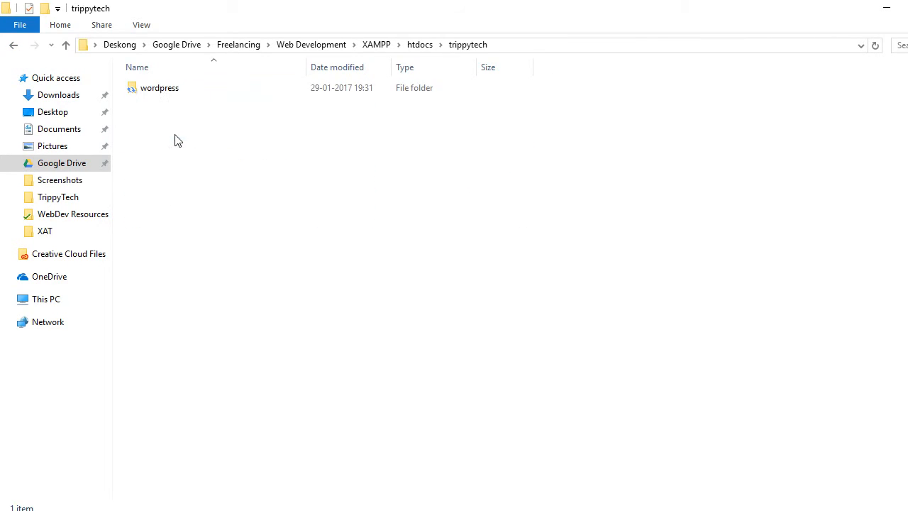
{"action": "double_click", "coordinate": [167, 90]}
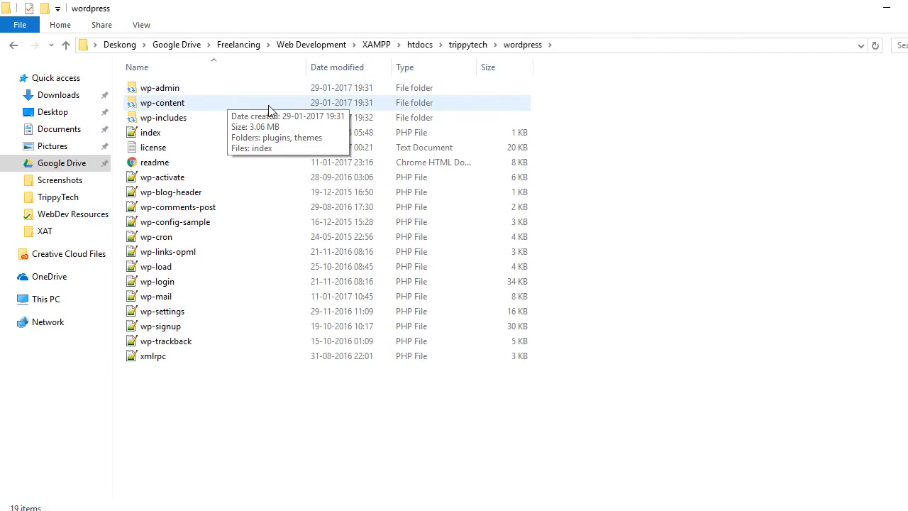
- Go back from the wordpress folder through trippytech to htdocs to review the folders served by localhost
{"action": "left_click", "coordinate": [13, 47]}
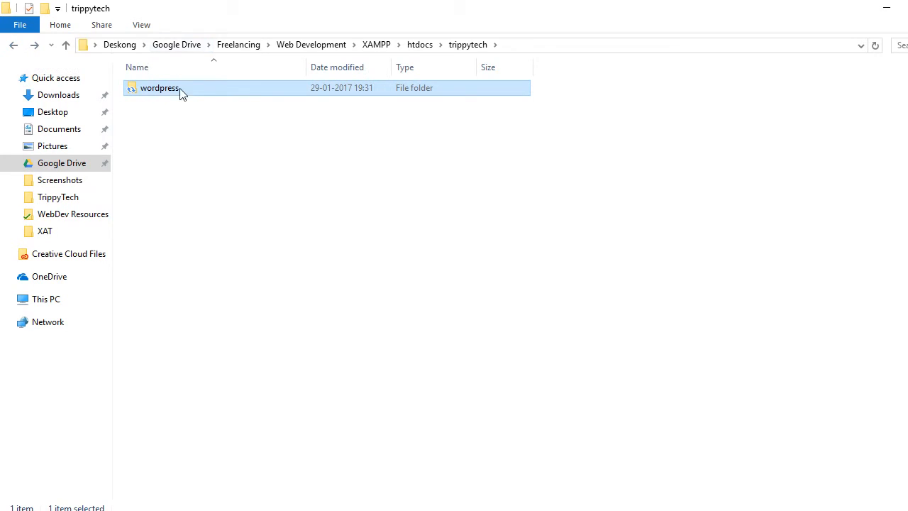
{"action": "left_click", "coordinate": [14, 45]}
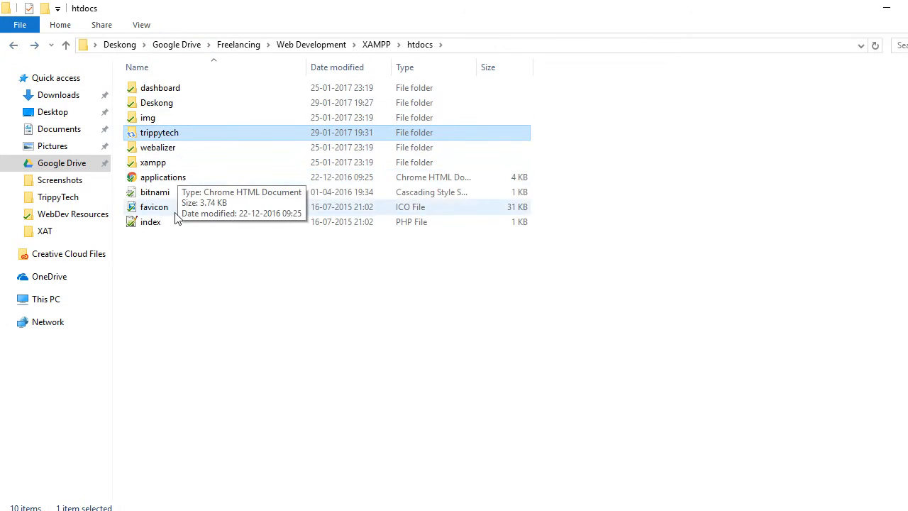
{"action": "left_click", "coordinate": [174, 166]}
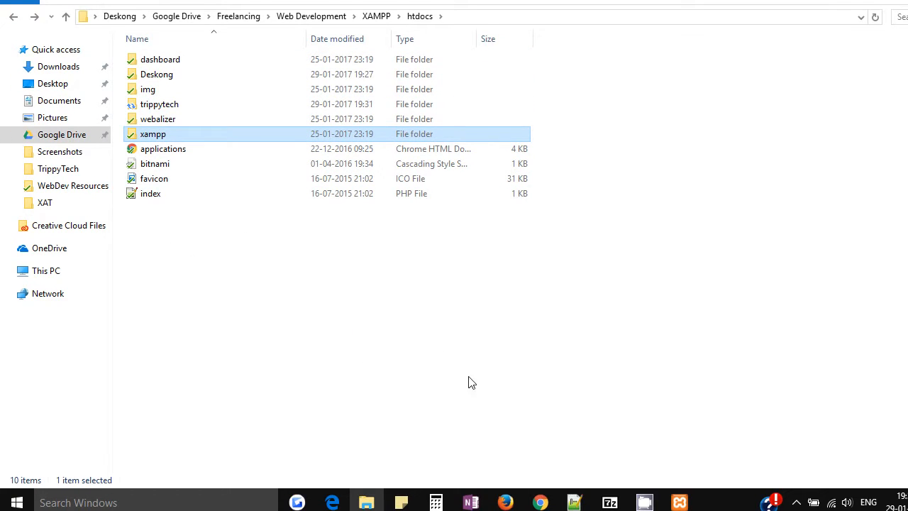
- Switch to Chrome, load localhost/trippytech and open its wordpress directory to start the WordPress setup
{"action": "left_click", "coordinate": [540, 502]}
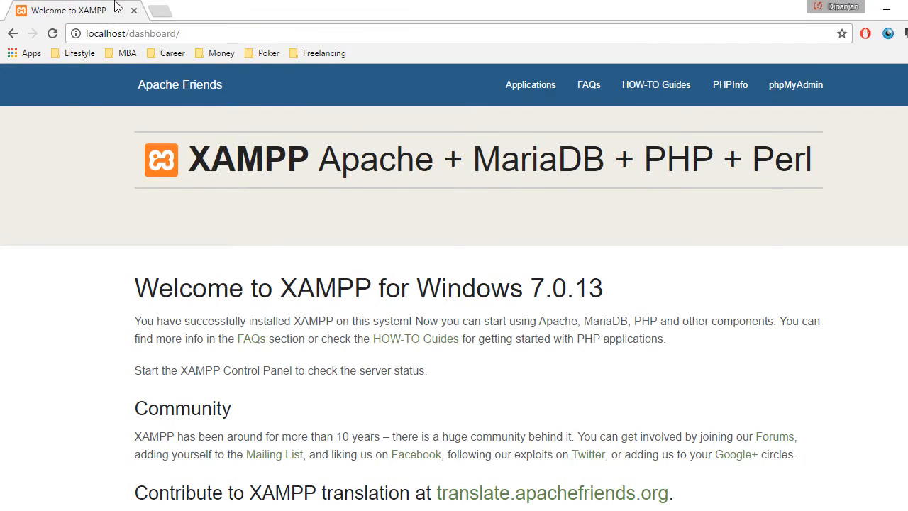
{"action": "left_click_drag", "start_coordinate": [180, 33], "coordinate": [129, 33]}
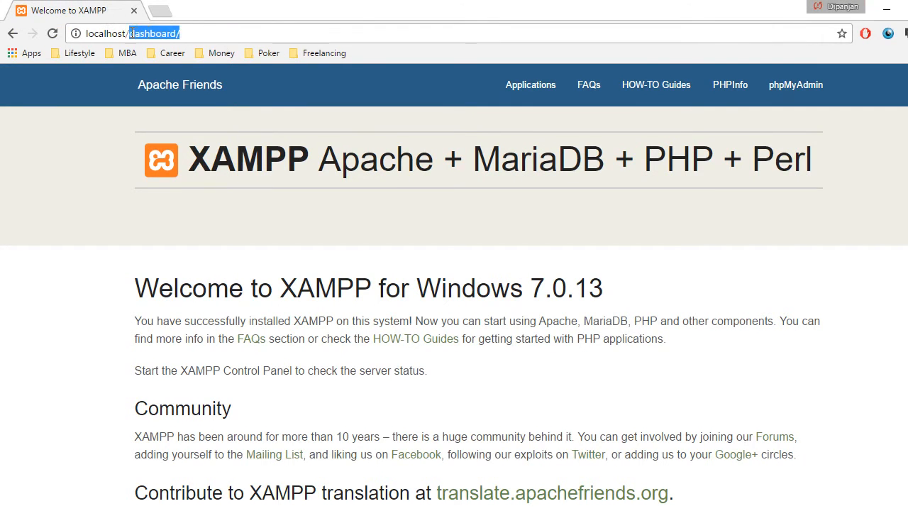
{"action": "type", "text": "trippyte"}
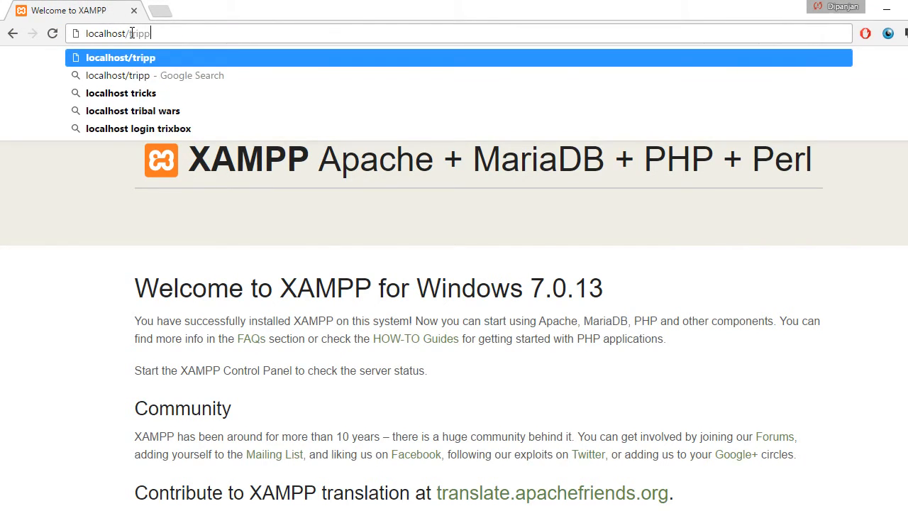
{"action": "type", "text": "ch"}
{"action": "key", "text": "Return"}
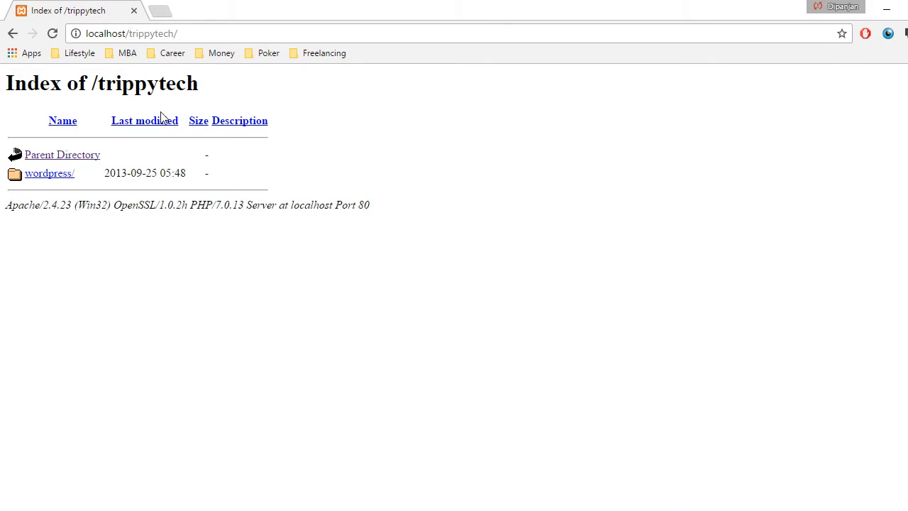
{"action": "left_click", "coordinate": [51, 178]}
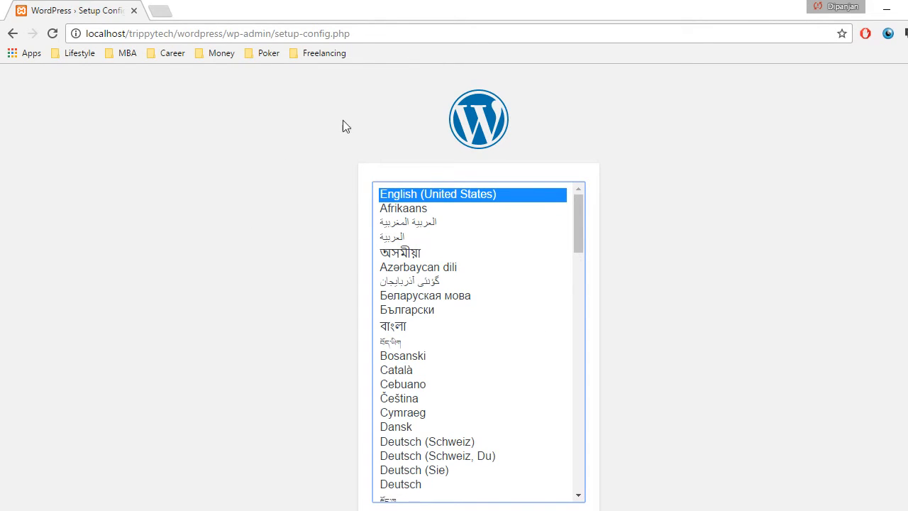
- Choose English (United States) as the WordPress installation language and continue to the setup introduction
{"action": "left_click_drag", "start_coordinate": [278, 37], "coordinate": [360, 36]}
{"action": "left_click", "coordinate": [361, 35]}
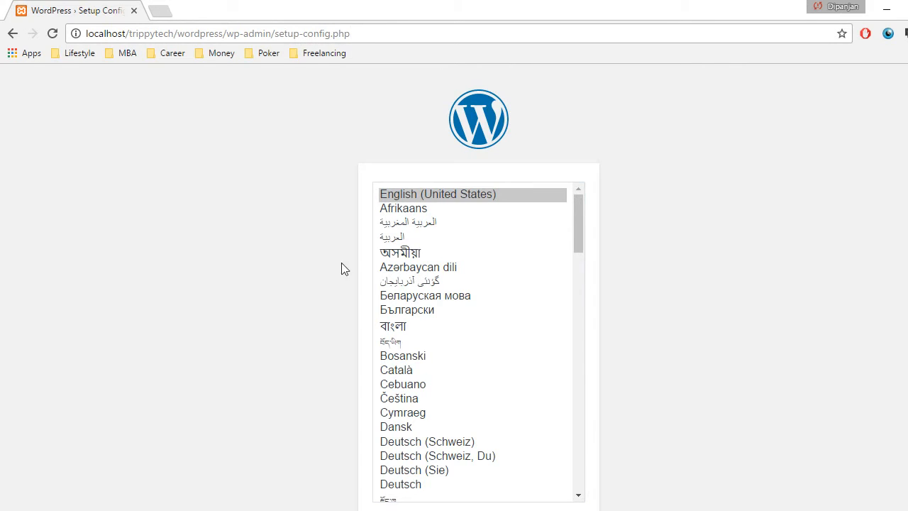
{"action": "scroll", "coordinate": [454, 340], "scroll_direction": "down", "scroll_amount": 6}
{"action": "scroll", "coordinate": [458, 357], "scroll_direction": "up", "scroll_amount": 6}
{"action": "left_click", "coordinate": [417, 195]}
{"action": "scroll", "coordinate": [286, 249], "scroll_direction": "down", "scroll_amount": 1}
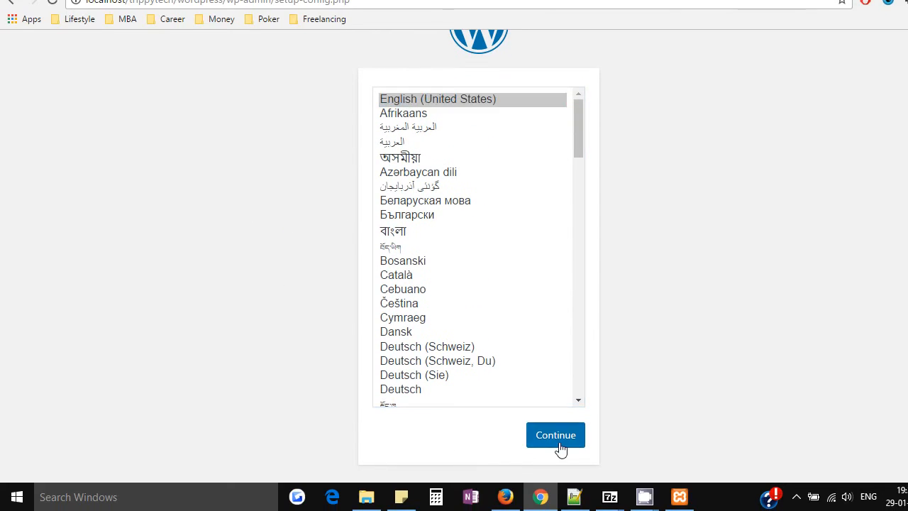
{"action": "left_click", "coordinate": [559, 446]}
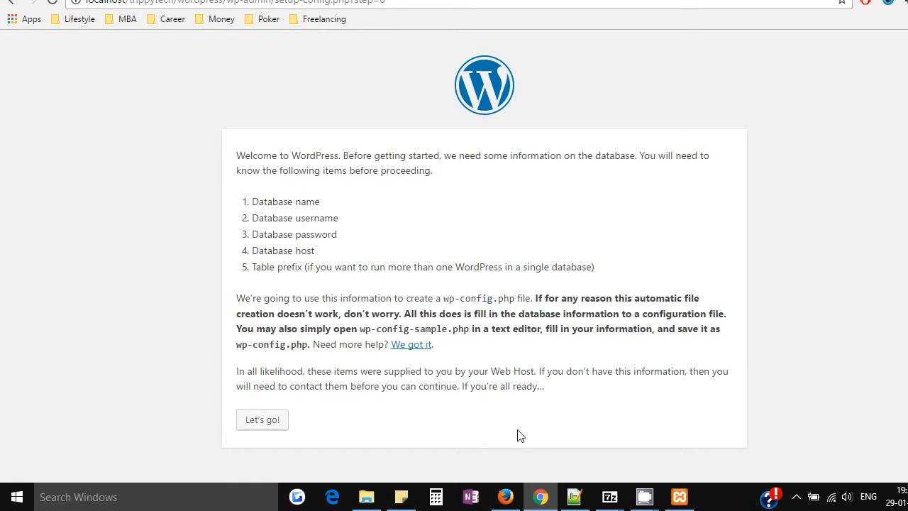
- Check the server modules in the XAMPP Control Panel and open localhost/phpmyadmin in a new Chrome tab
{"action": "left_click", "coordinate": [679, 496]}
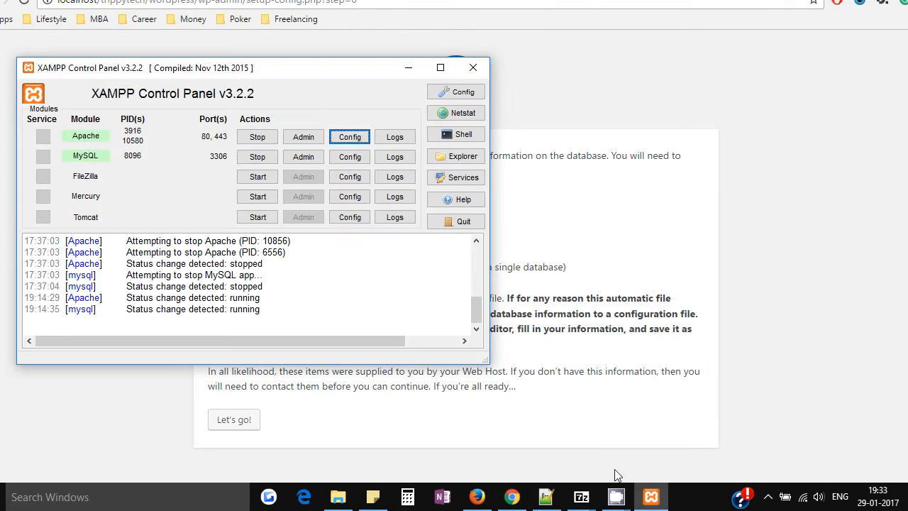
{"action": "left_click", "coordinate": [598, 227]}
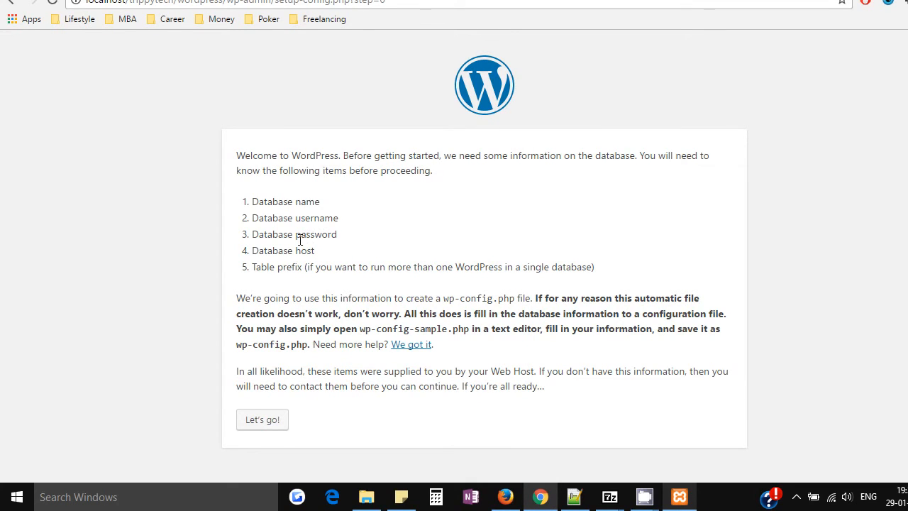
{"action": "left_click", "coordinate": [158, 13]}
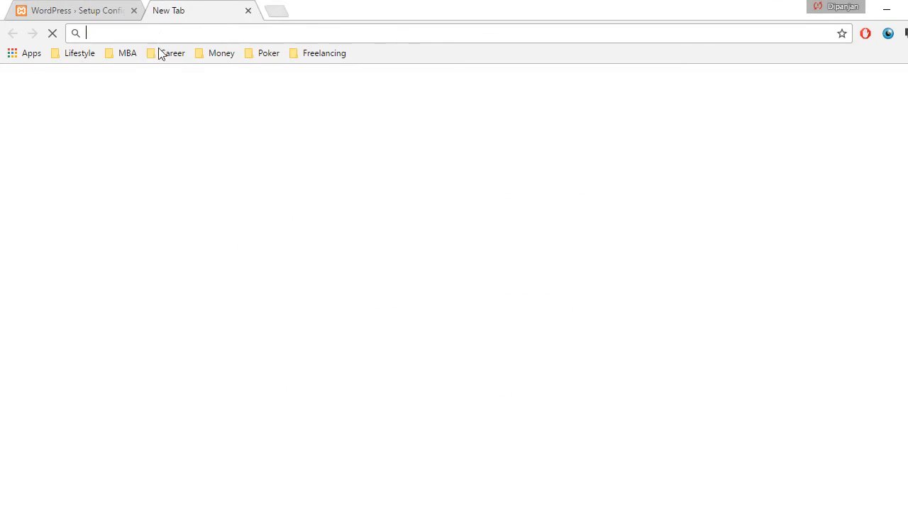
{"action": "type", "text": "localhost"}
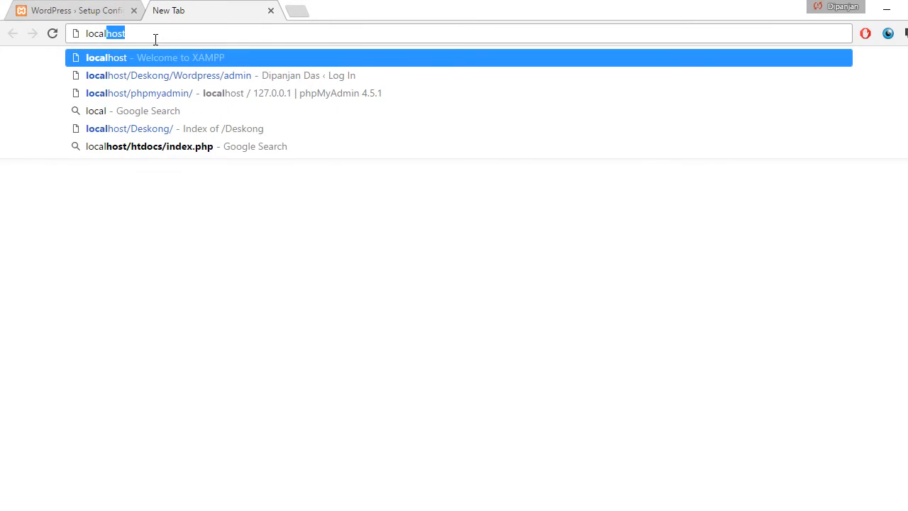
{"action": "type", "text": "/"}
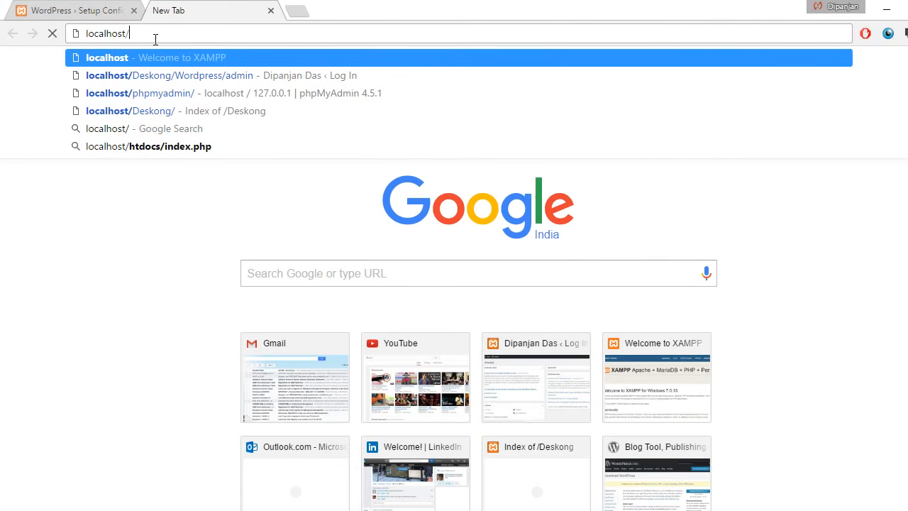
{"action": "type", "text": "php"}
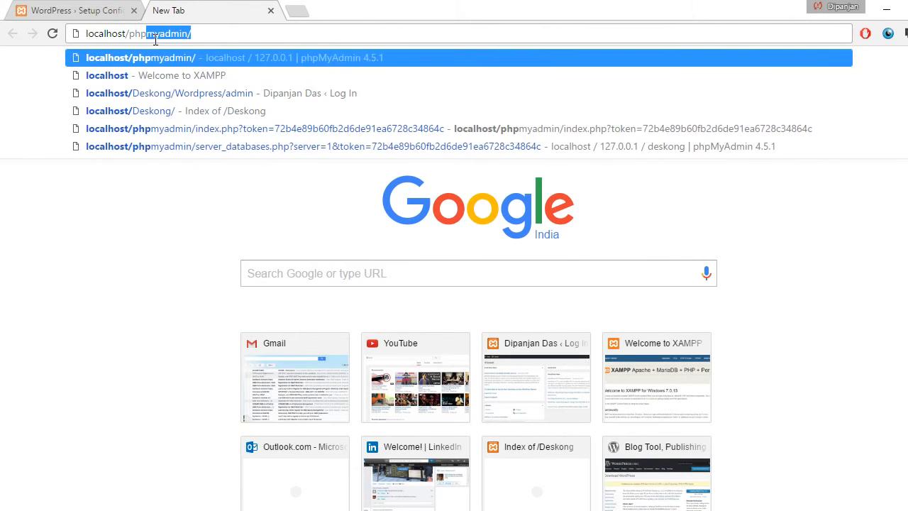
{"action": "key", "text": "Return"}
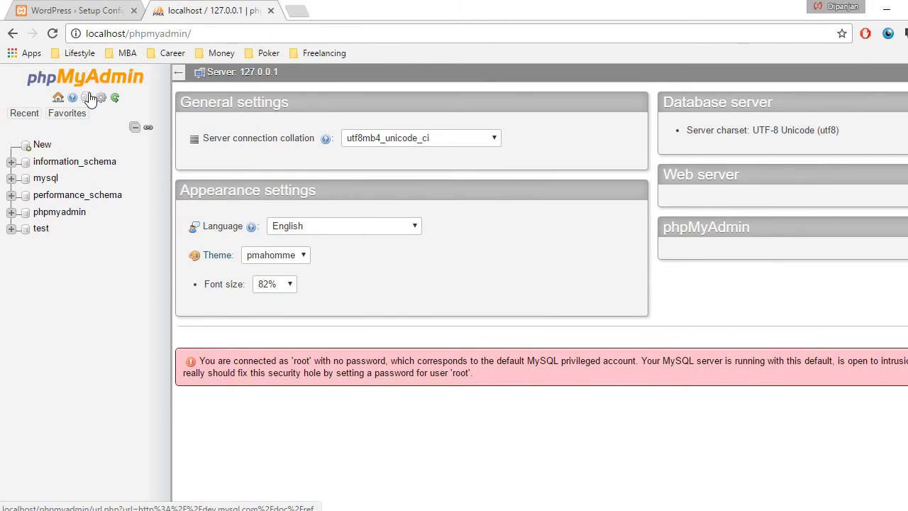
- Create a new database named trippytech in phpMyAdmin and open it from the database list
{"action": "left_click", "coordinate": [43, 146]}
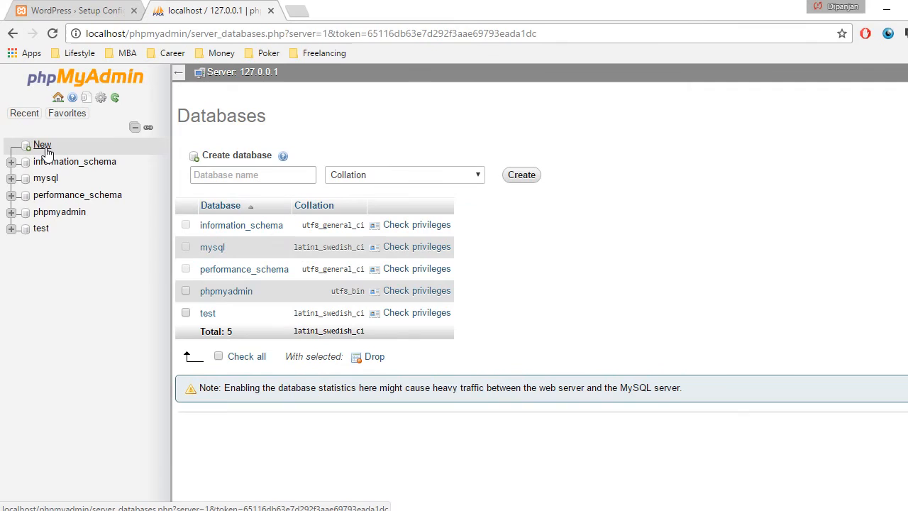
{"action": "left_click", "coordinate": [243, 175]}
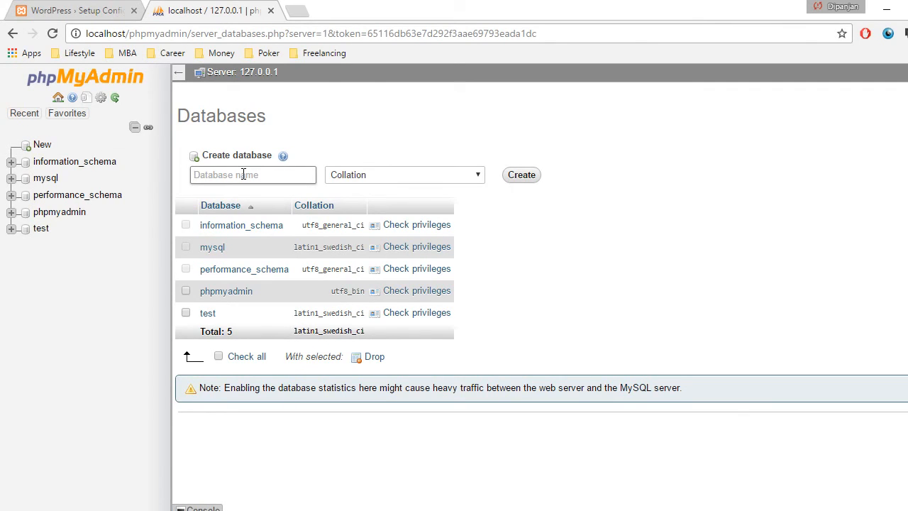
{"action": "type", "text": "tr"}
{"action": "key", "text": "BackSpace"}
{"action": "key", "text": "BackSpace"}
{"action": "type", "text": "trippytech"}
{"action": "left_click", "coordinate": [530, 181]}
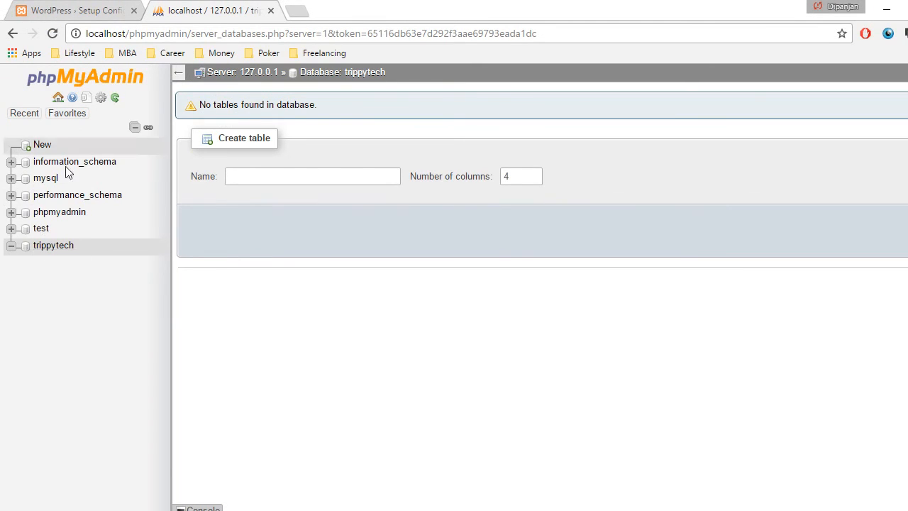
{"action": "left_click", "coordinate": [50, 248]}
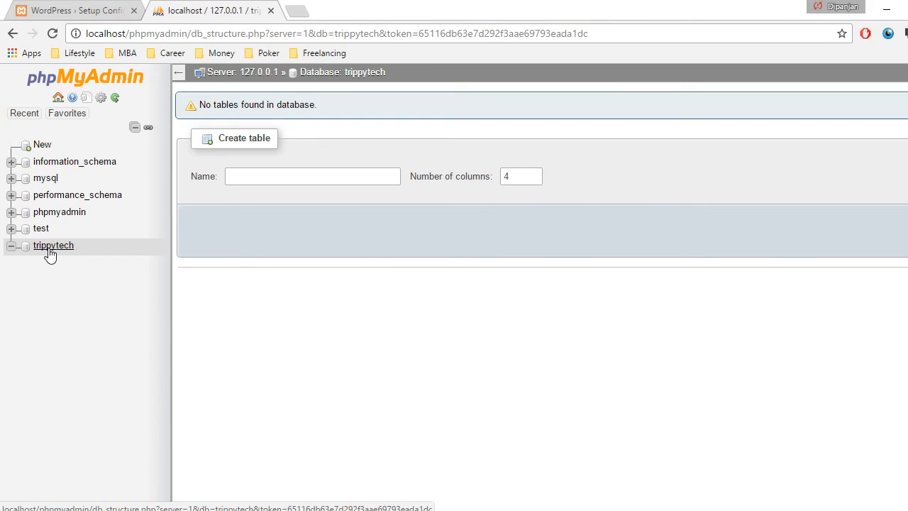
{"action": "left_click", "coordinate": [53, 246]}
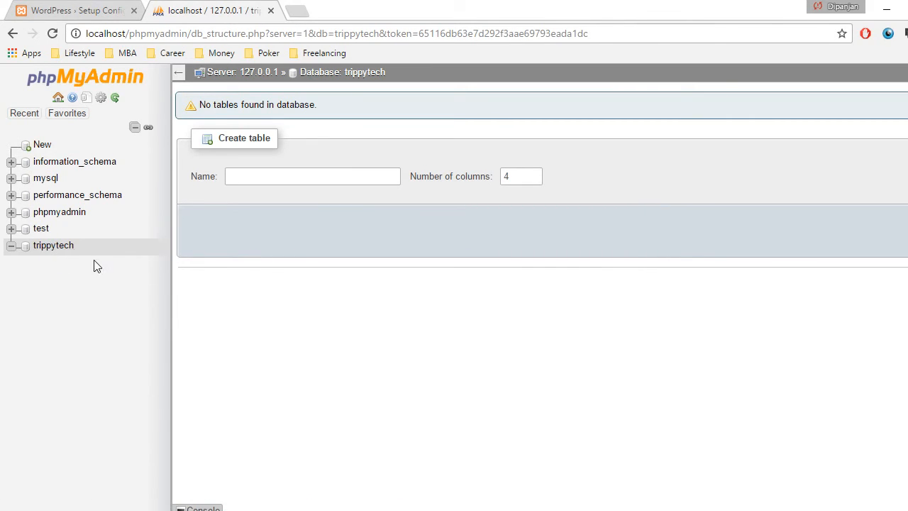
- Return to the WordPress setup page, proceed to the database connection form and set the database name to trippytech
{"action": "left_click", "coordinate": [80, 8]}
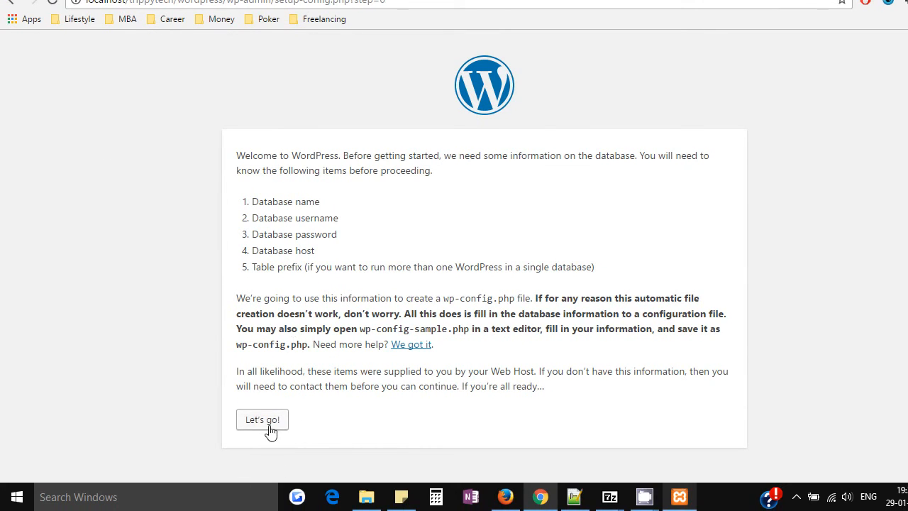
{"action": "left_click", "coordinate": [273, 423]}
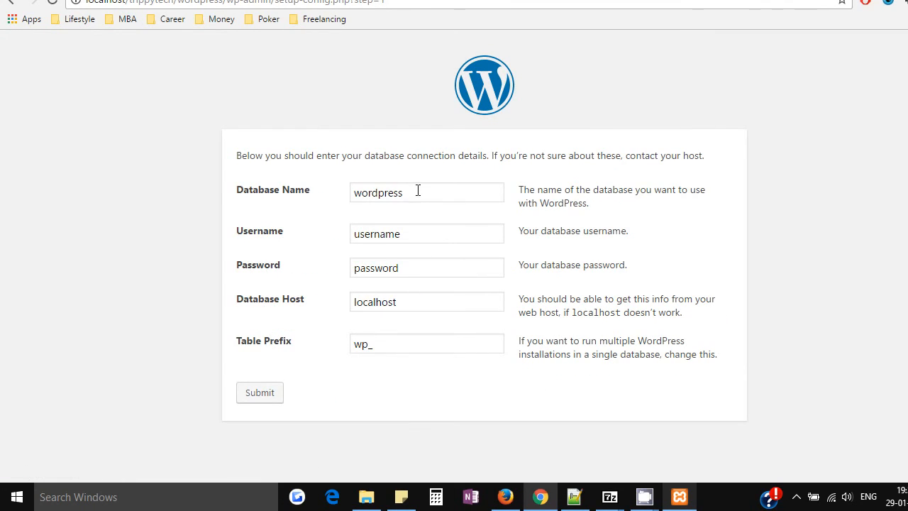
{"action": "left_click_drag", "start_coordinate": [418, 193], "coordinate": [348, 197]}
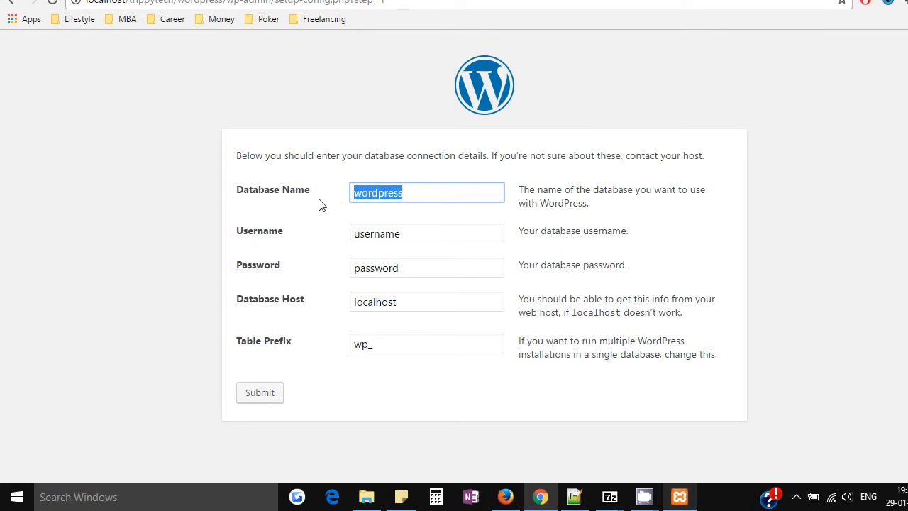
{"action": "type", "text": "trippyte"}
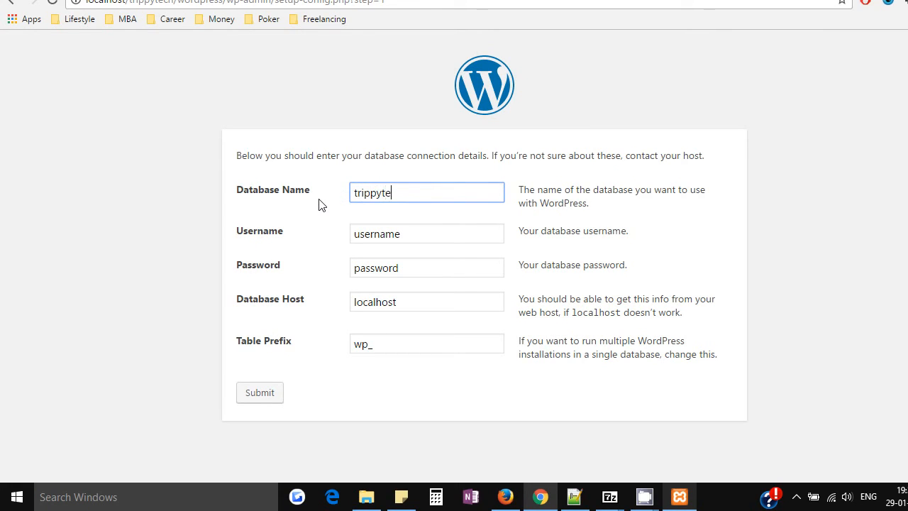
{"action": "type", "text": "ch"}
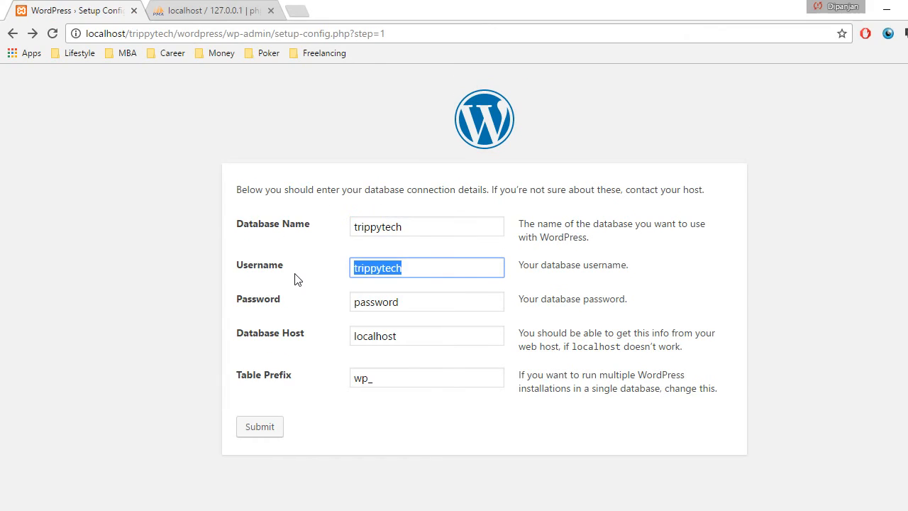
- Set the database username to root, empty the database password field and submit the connection details
{"action": "type", "text": "root"}
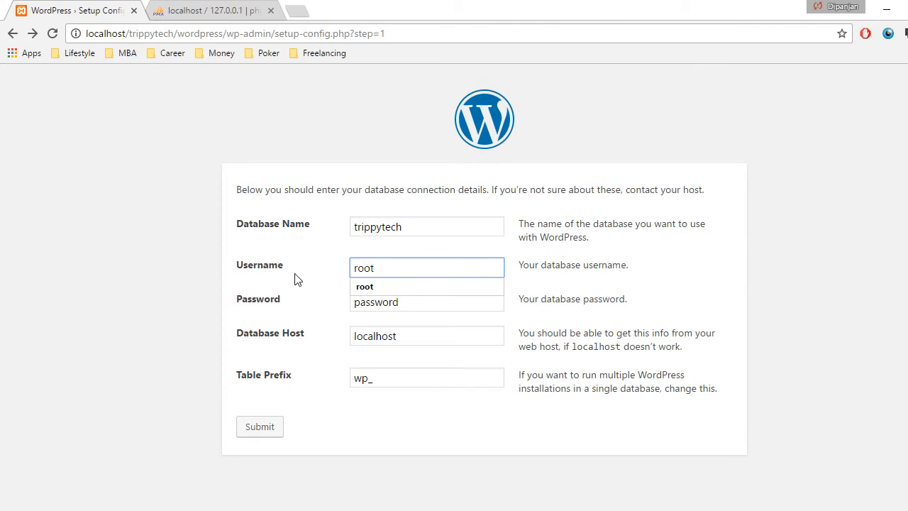
{"action": "left_click", "coordinate": [376, 287]}
{"action": "double_click", "coordinate": [417, 302]}
{"action": "key", "text": "BackSpace"}
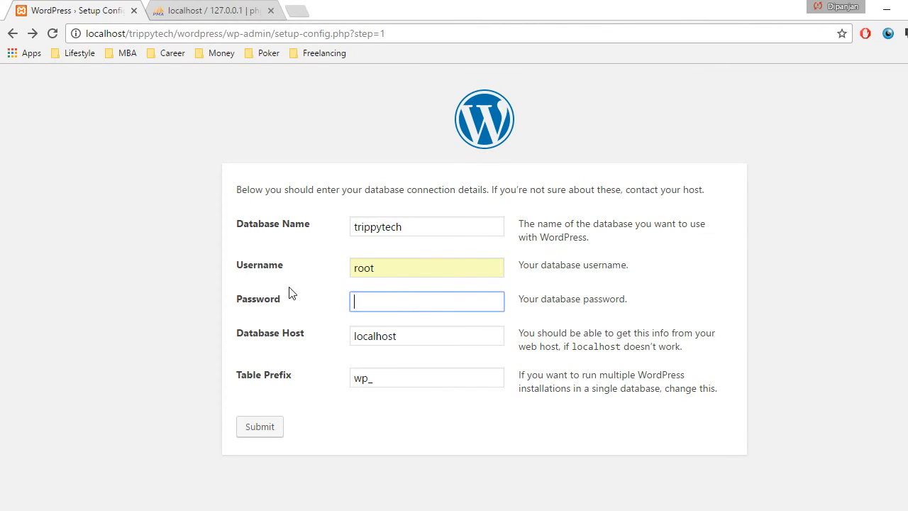
{"action": "double_click", "coordinate": [399, 270]}
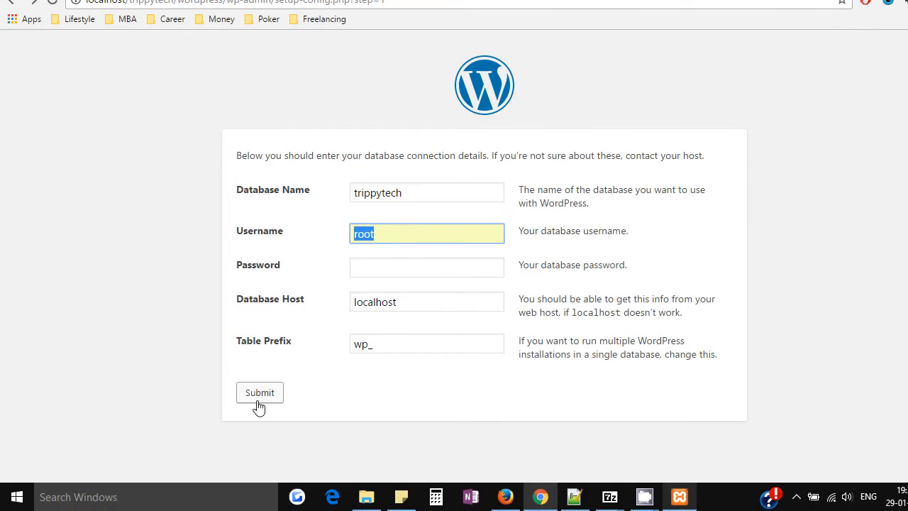
{"action": "left_click", "coordinate": [260, 402]}
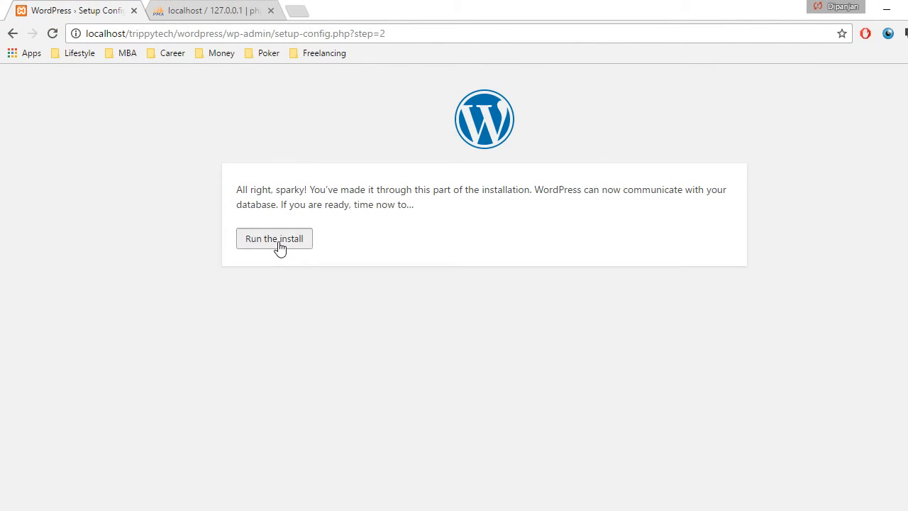
- Run the WordPress install and enter Deskong as the site title
{"action": "left_click", "coordinate": [279, 248]}
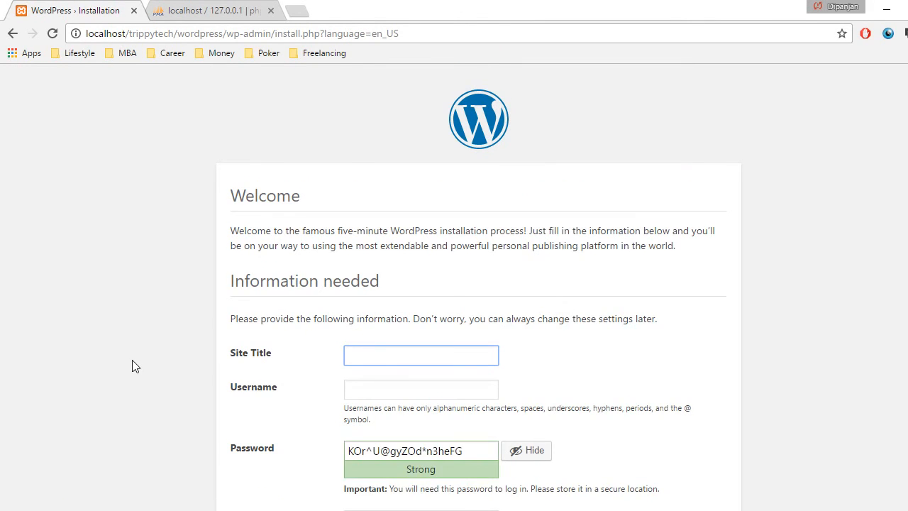
{"action": "scroll", "coordinate": [134, 363], "scroll_direction": "down", "scroll_amount": 2}
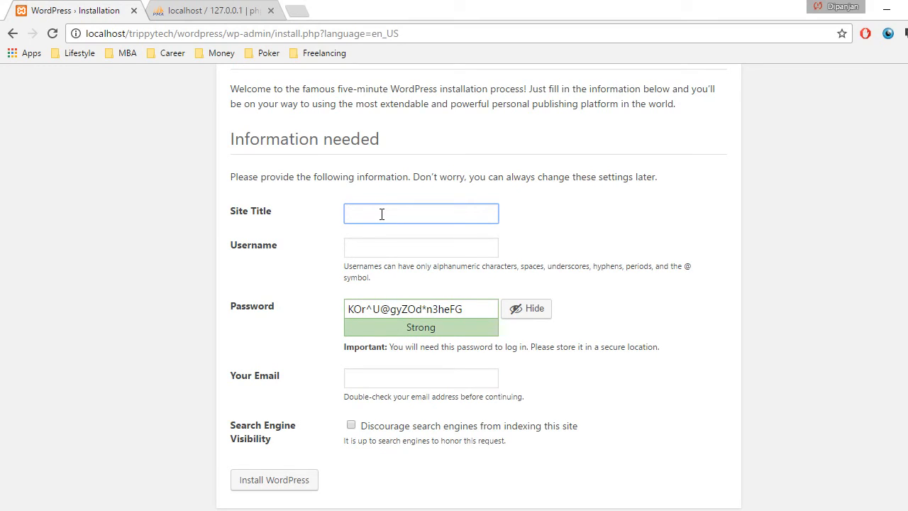
{"action": "type", "text": "Deskorg"}
{"action": "key", "text": "Tab"}
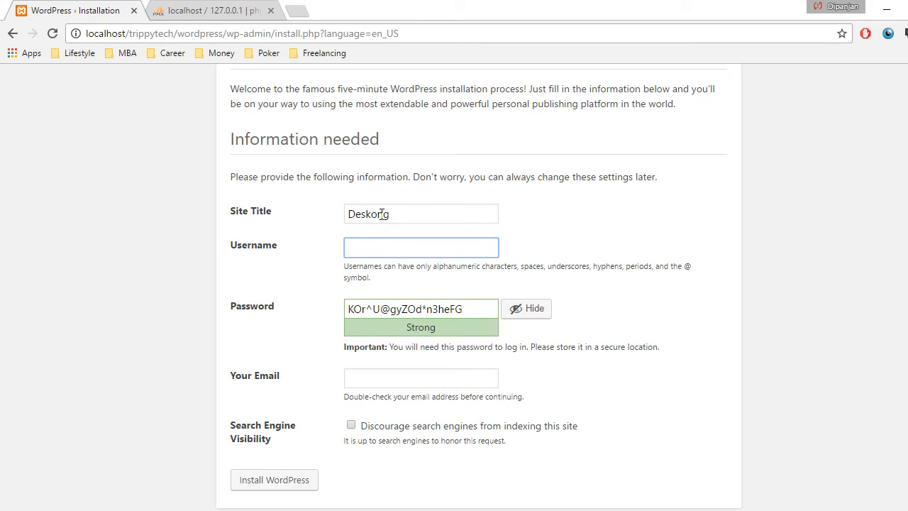
- Set the admin username to trippytech12, replace the generated password with a custom account password and confirm use of the weak password
{"action": "type", "text": "trippytech12"}
{"action": "key", "text": "Tab"}
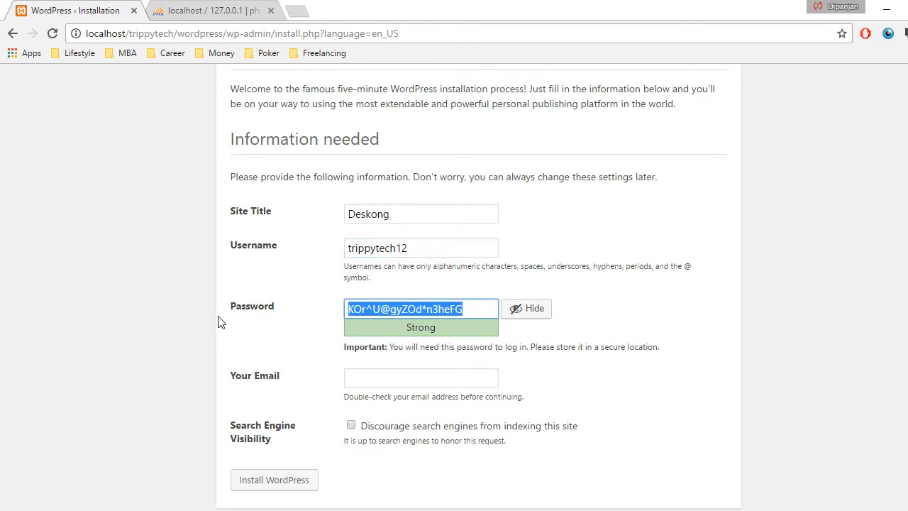
{"action": "key", "text": "BackSpace"}
{"action": "type", "text": "1234"}
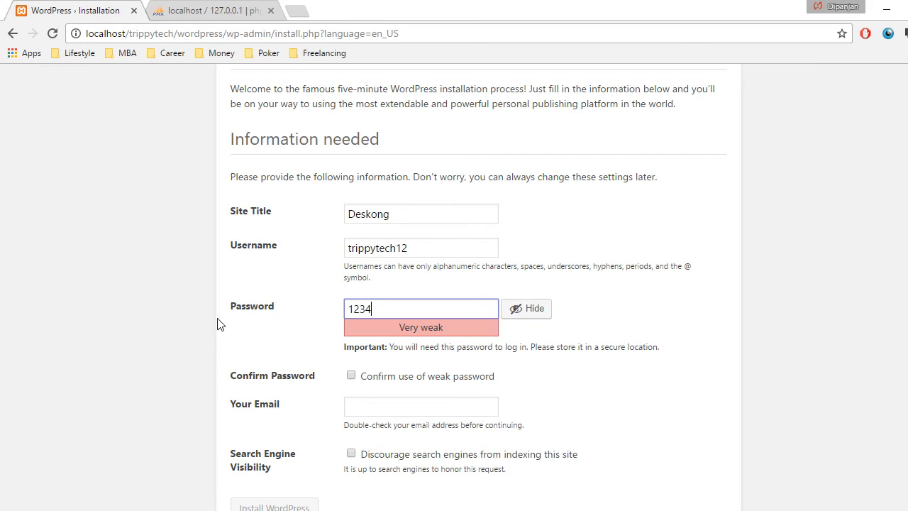
{"action": "scroll", "coordinate": [219, 344], "scroll_direction": "down", "scroll_amount": 1}
{"action": "left_click", "coordinate": [345, 342]}
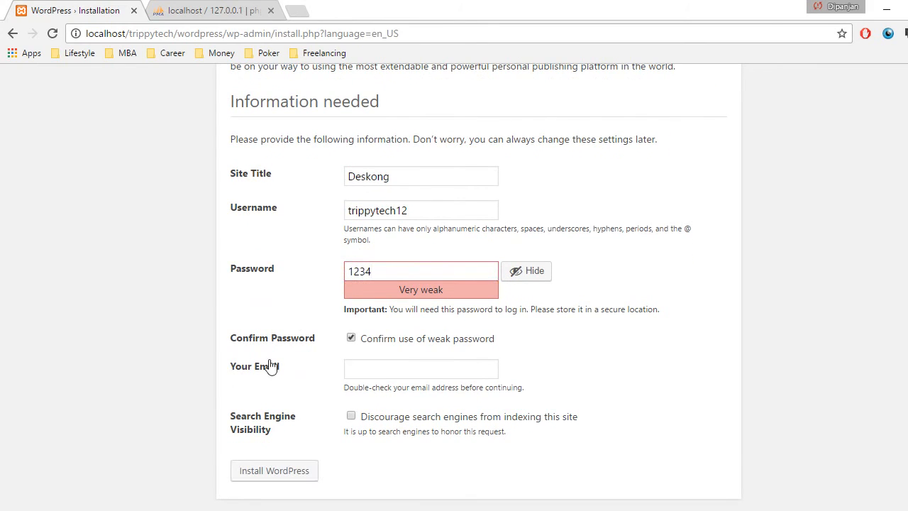
- Enter the admin's email address, discourage search engines from indexing the site and run the WordPress installation
{"action": "left_click", "coordinate": [347, 368]}
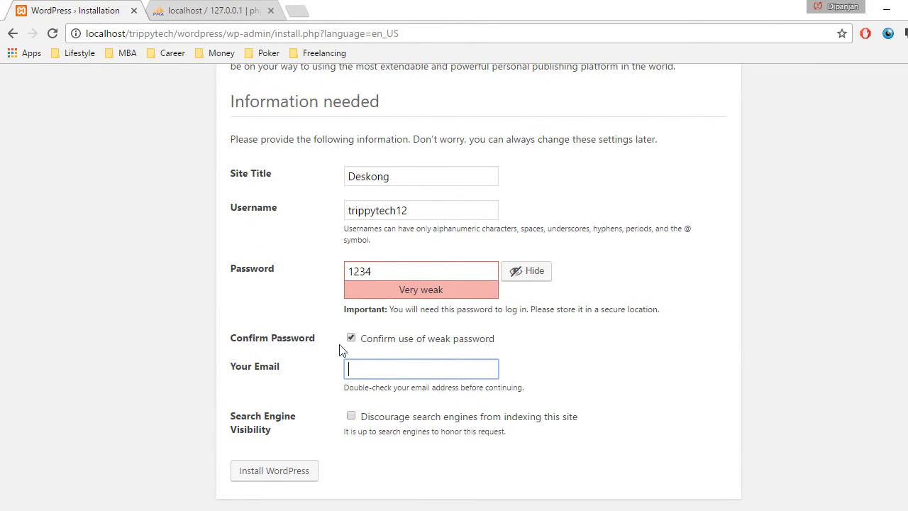
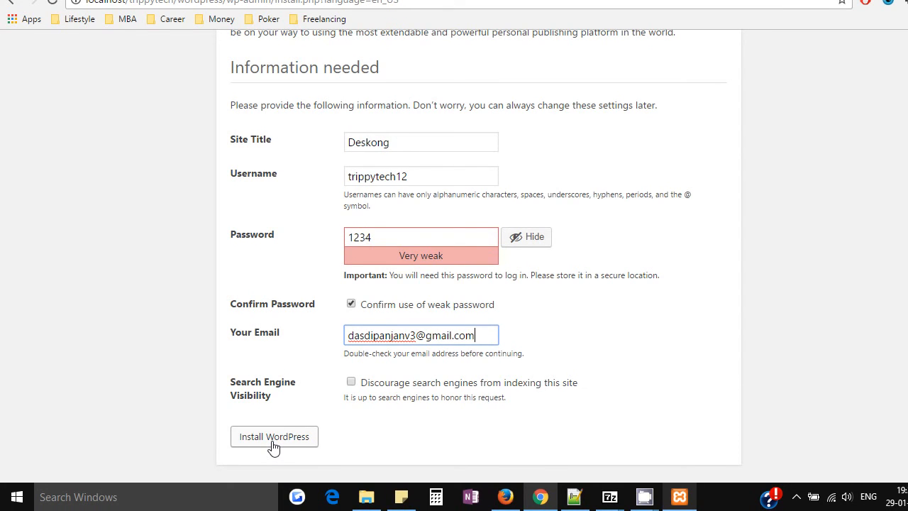
{"action": "left_click", "coordinate": [352, 383]}
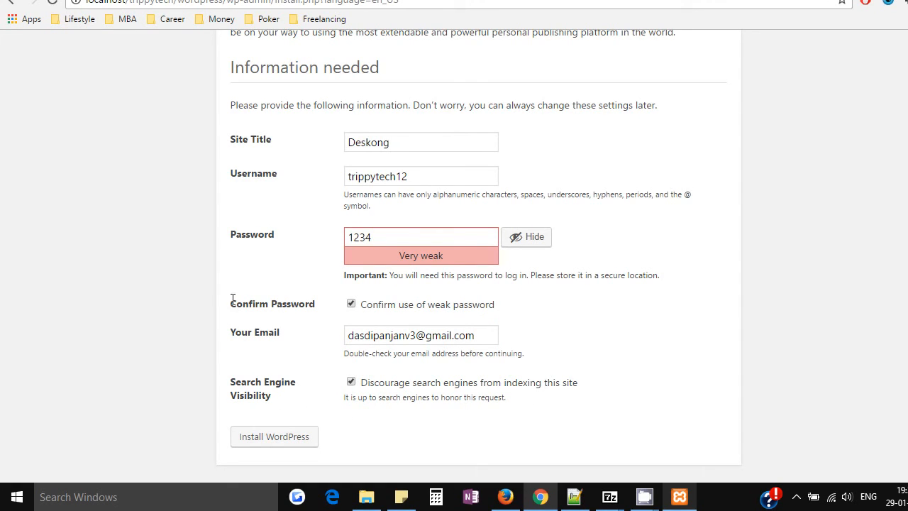
{"action": "left_click", "coordinate": [275, 439]}
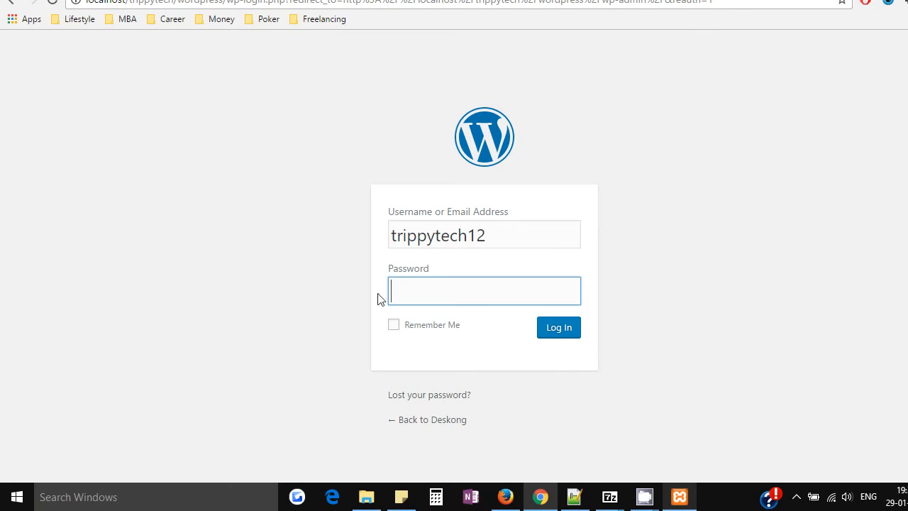
- Log in to the new WordPress site as trippytech12 with the account password
{"action": "left_click", "coordinate": [571, 332]}
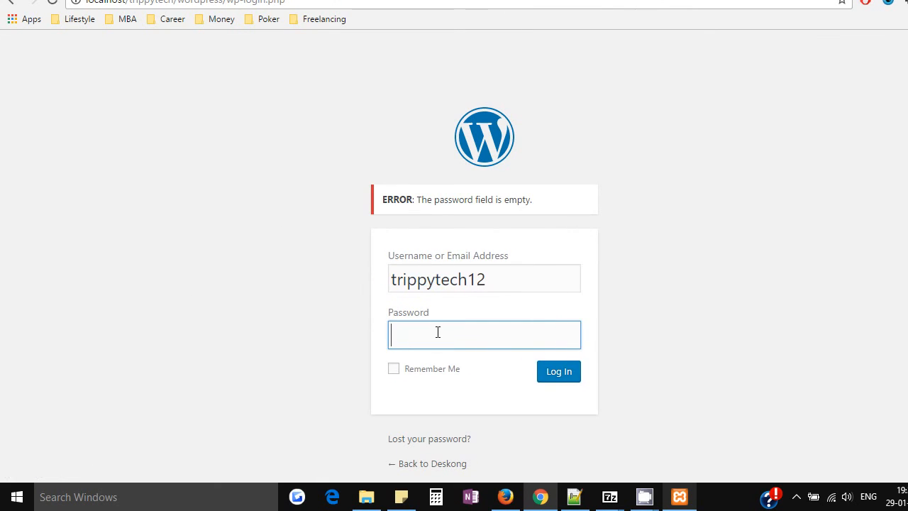
{"action": "type", "text": "1234"}
{"action": "left_click", "coordinate": [558, 376]}
{"action": "left_click", "coordinate": [559, 379]}
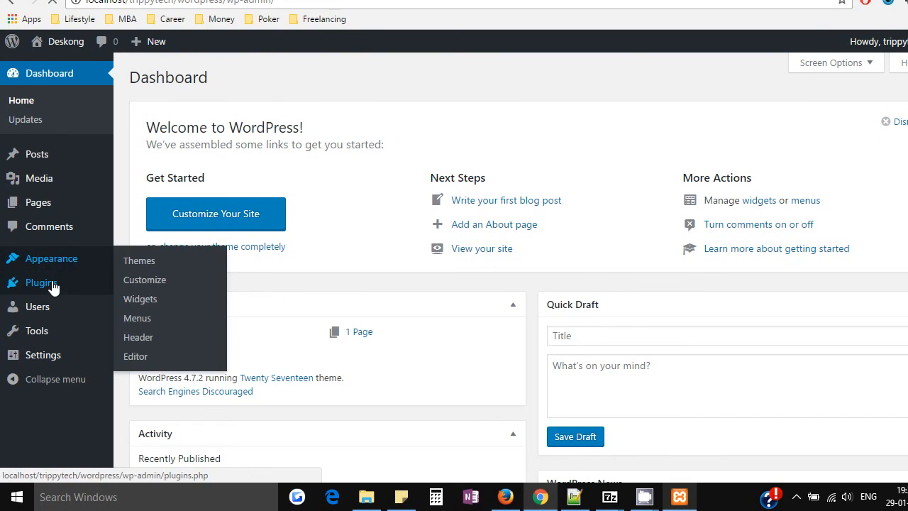
- Open Sample Page for editing from the site's pages list and show its preview
{"action": "mouse_move", "coordinate": [52, 285]}
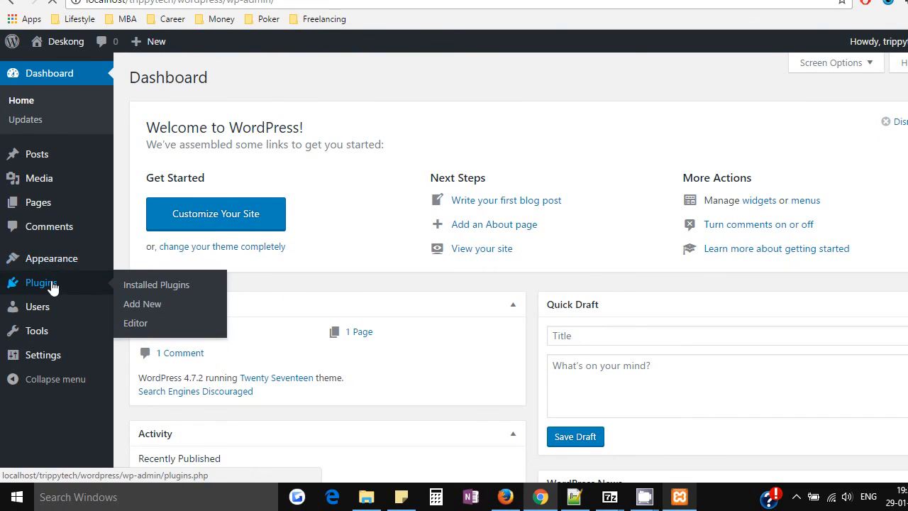
{"action": "left_click", "coordinate": [48, 206]}
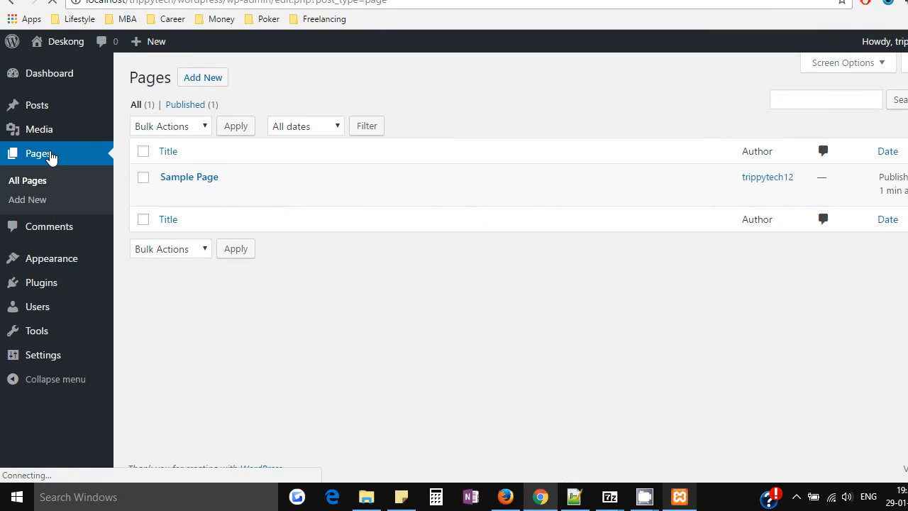
{"action": "left_click", "coordinate": [176, 178]}
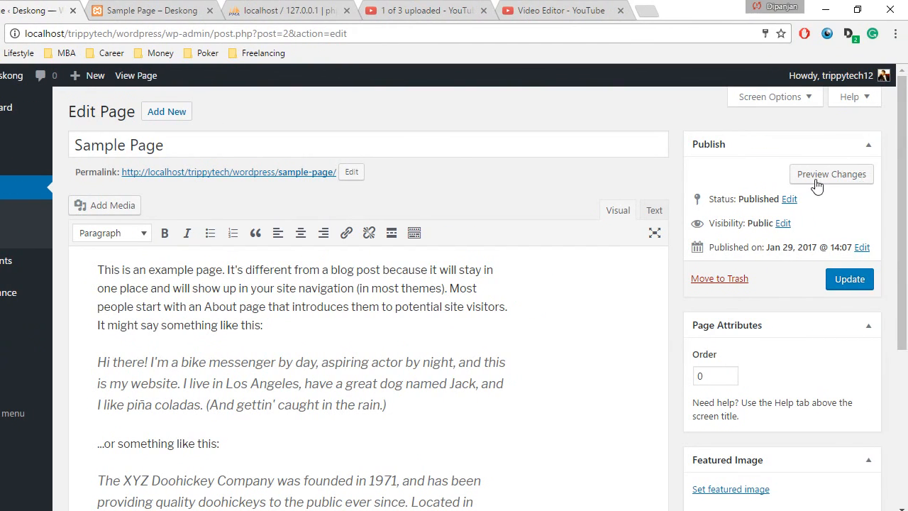
{"action": "left_click", "coordinate": [817, 179]}
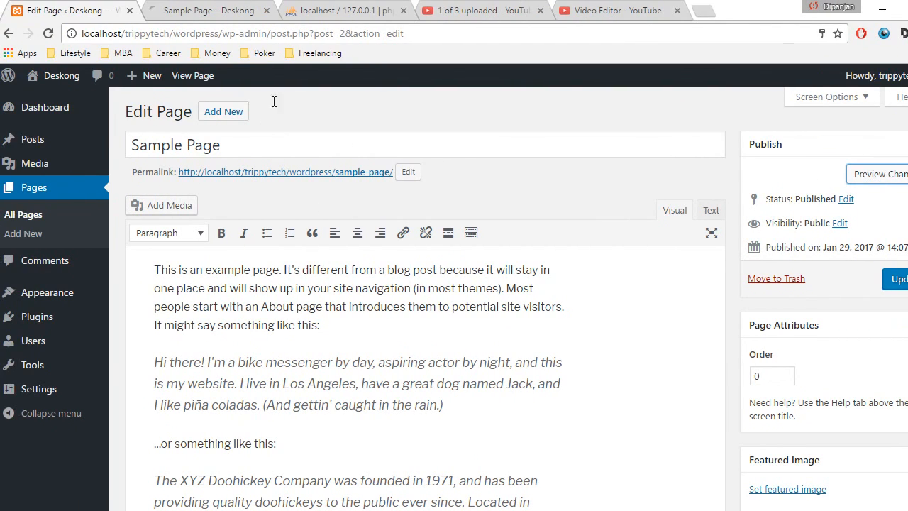
{"action": "left_click", "coordinate": [205, 12]}
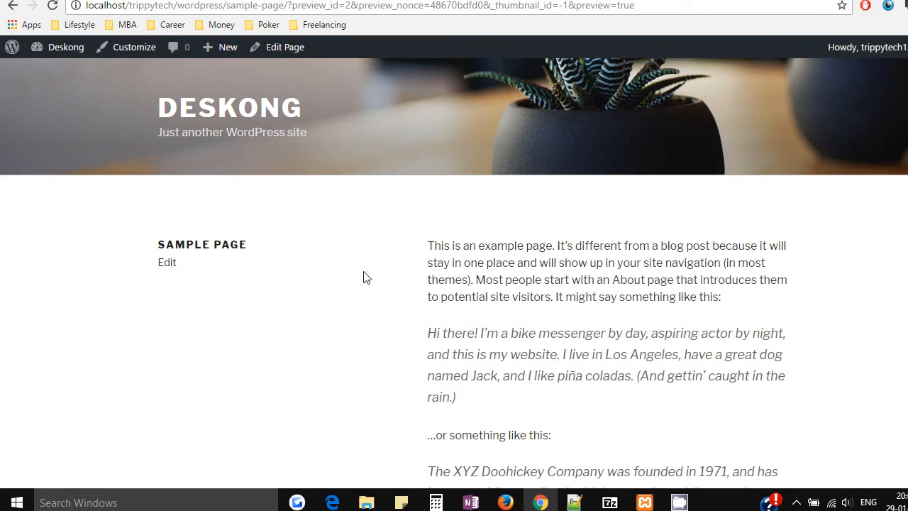
- Examine the previewed Sample Page from header to footer, including the site title and tagline
{"action": "left_click_drag", "start_coordinate": [900, 205], "coordinate": [896, 320]}
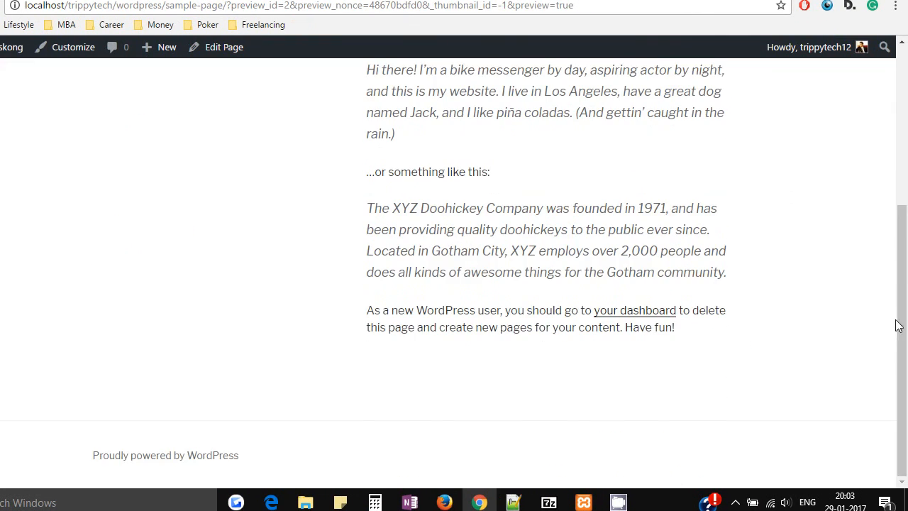
{"action": "left_click_drag", "start_coordinate": [898, 207], "coordinate": [903, 55]}
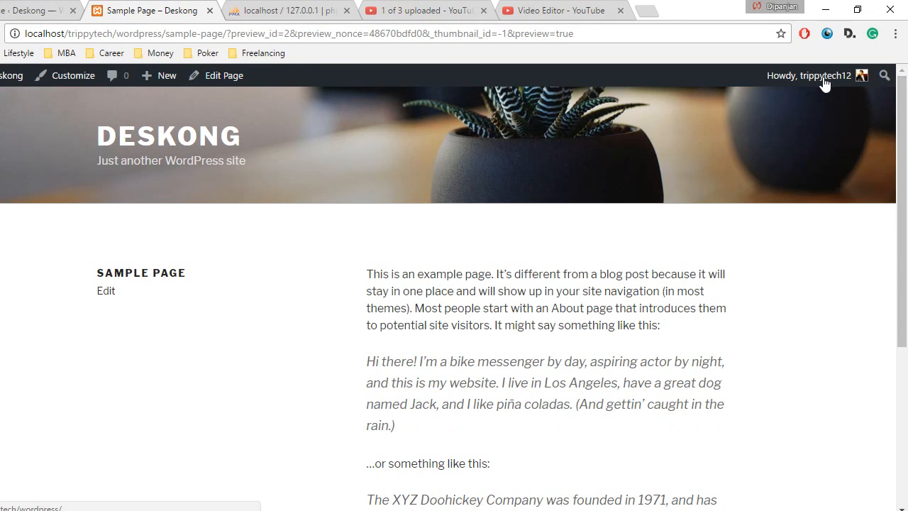
{"action": "mouse_move", "coordinate": [819, 84]}
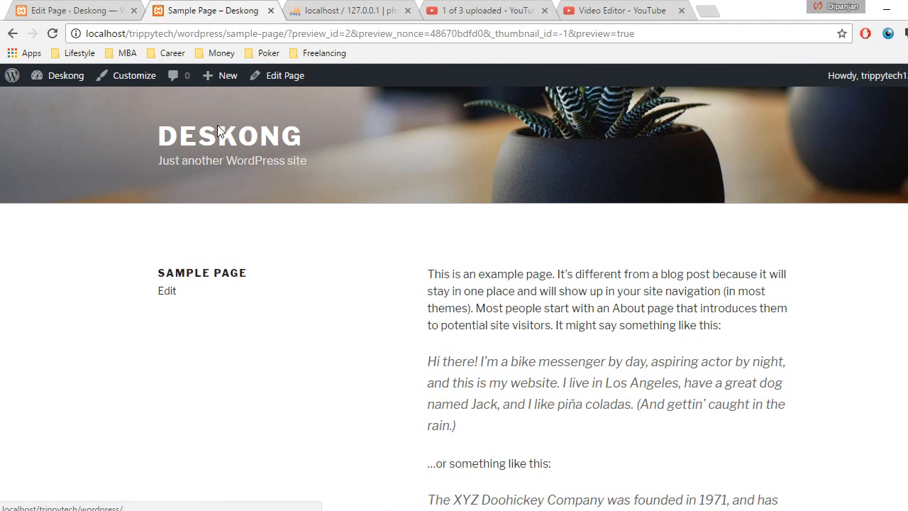
{"action": "left_click_drag", "start_coordinate": [325, 161], "coordinate": [327, 144]}
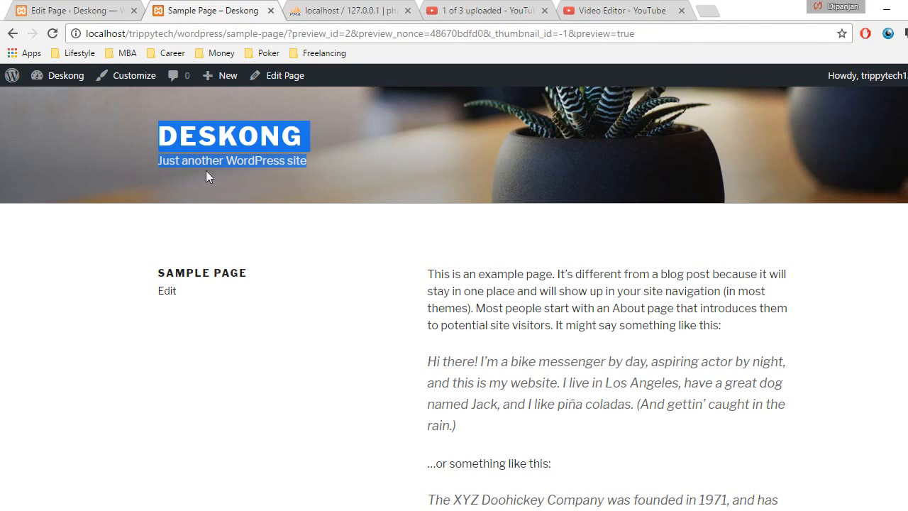
{"action": "left_click", "coordinate": [316, 143]}
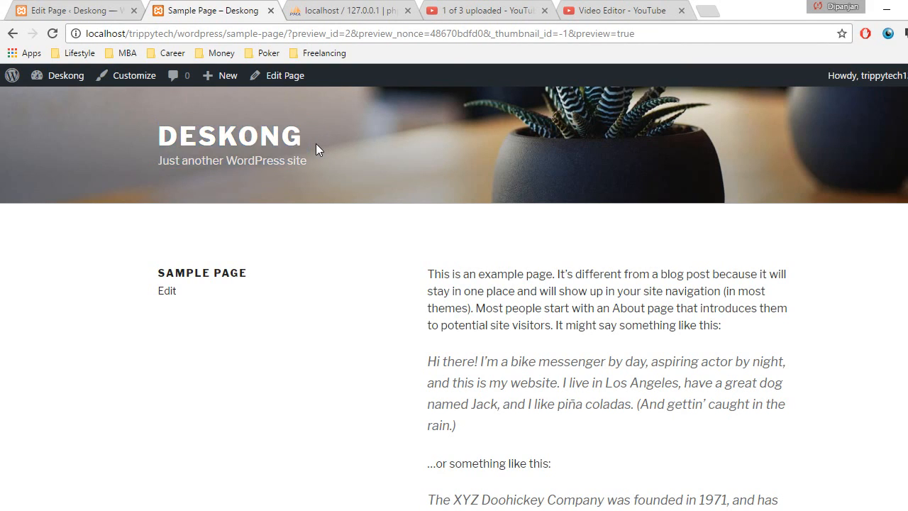